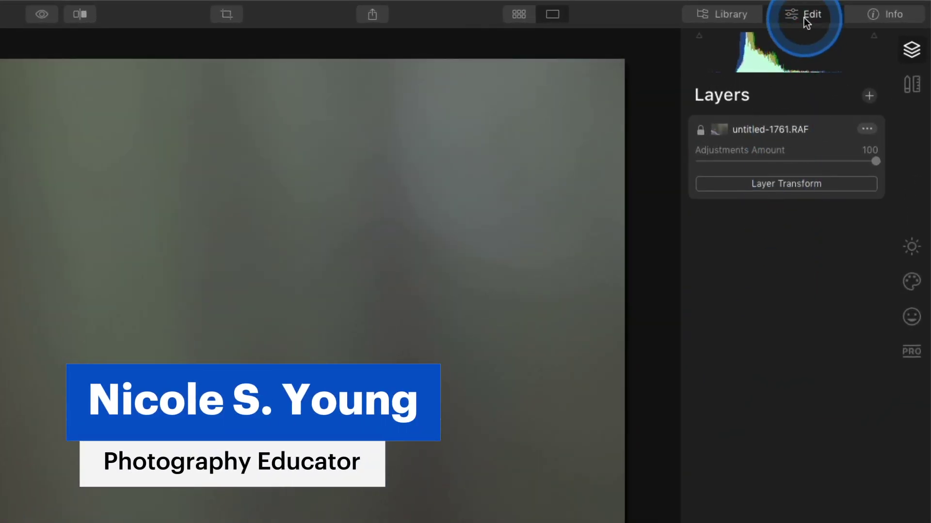
Step: Show the Creative tools list (Sunrays, Dramatic, Mystical, Glow, Fog) for the mushroom photo
left_click(910, 281)
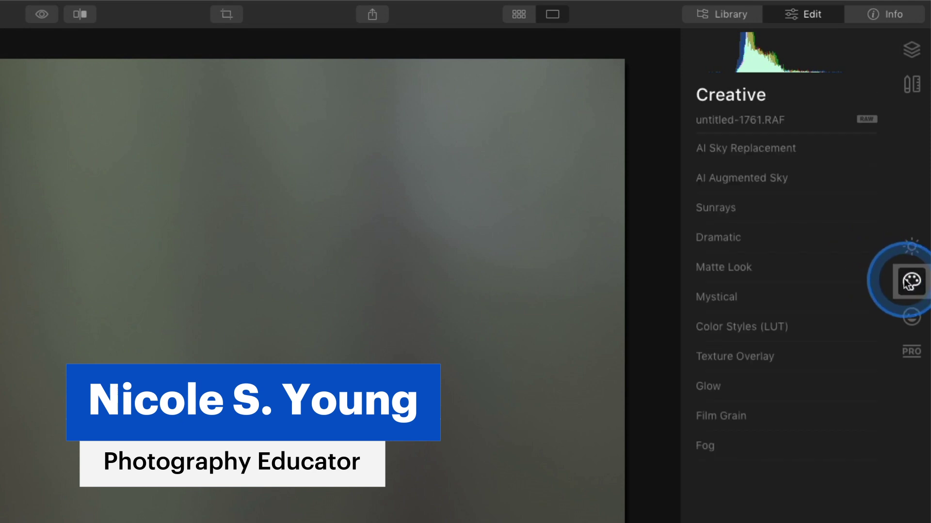
Step: Load nicolesy-rustic-06.jpg as the Texture Overlay on the mushroom photo
left_click(794, 204)
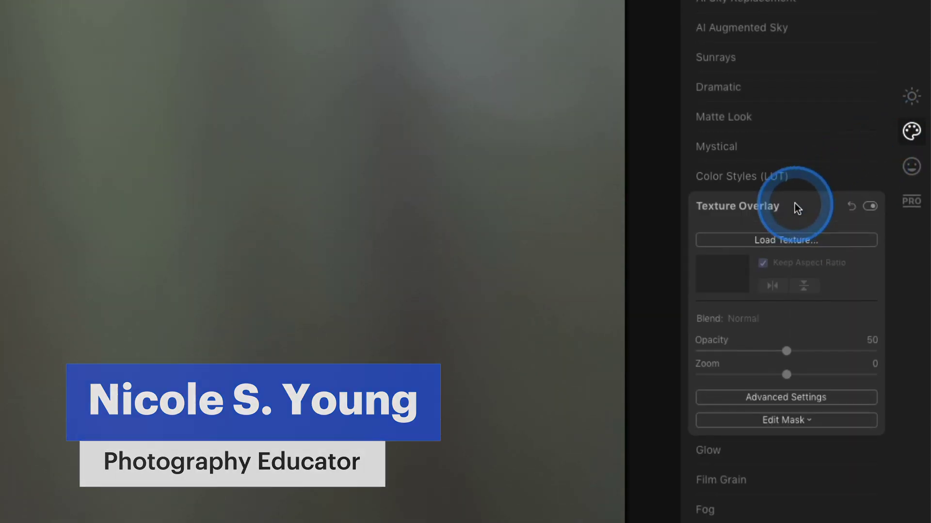
left_click(813, 235)
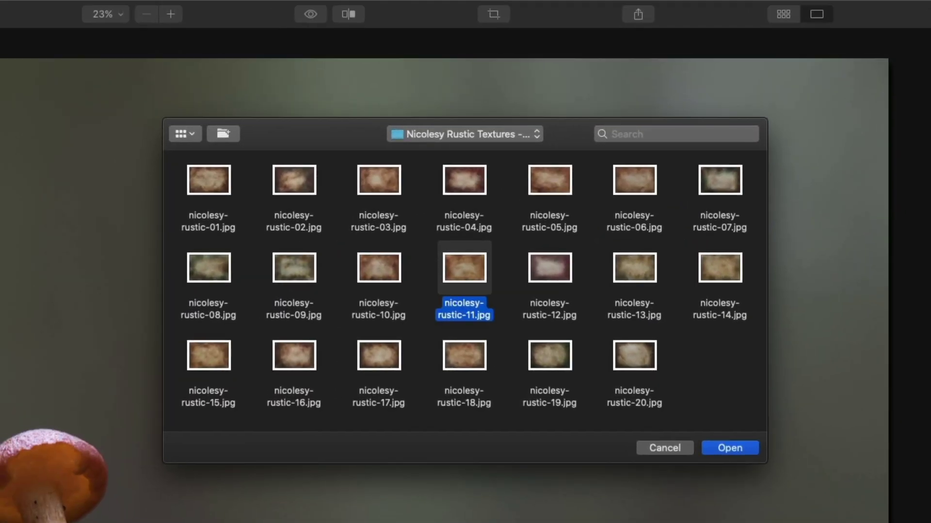
left_click(718, 365)
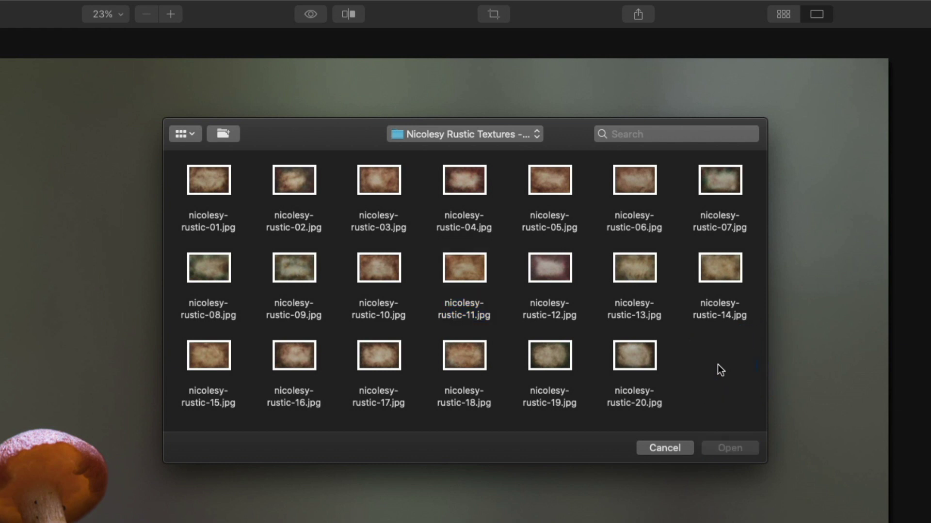
left_click(636, 178)
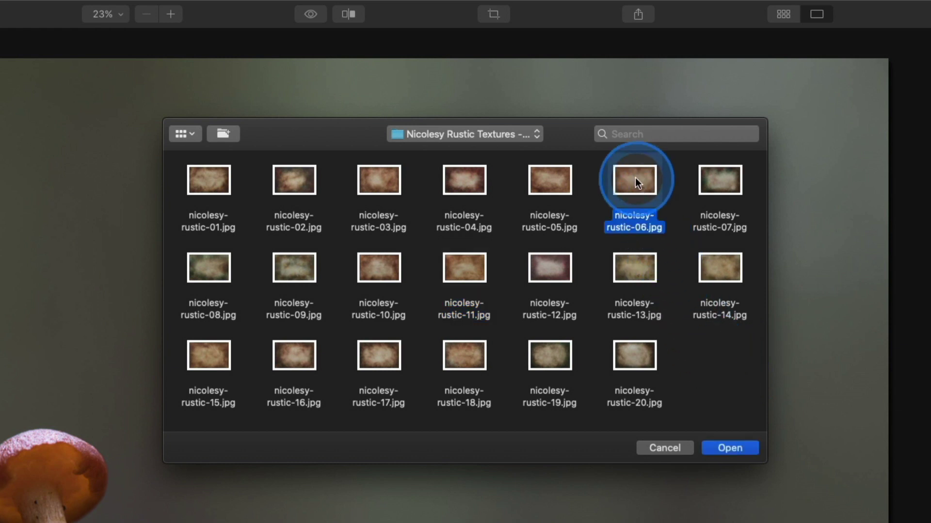
left_click(728, 447)
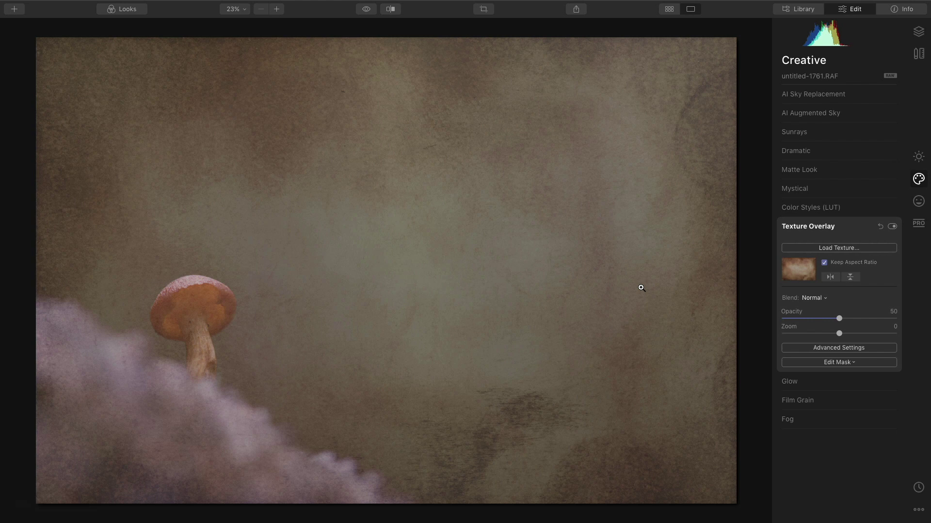
Step: Blend the texture in Overlay mode at opacity 85, reset zoom to 0, and untick Keep Aspect Ratio
left_click_drag(839, 319, 908, 315)
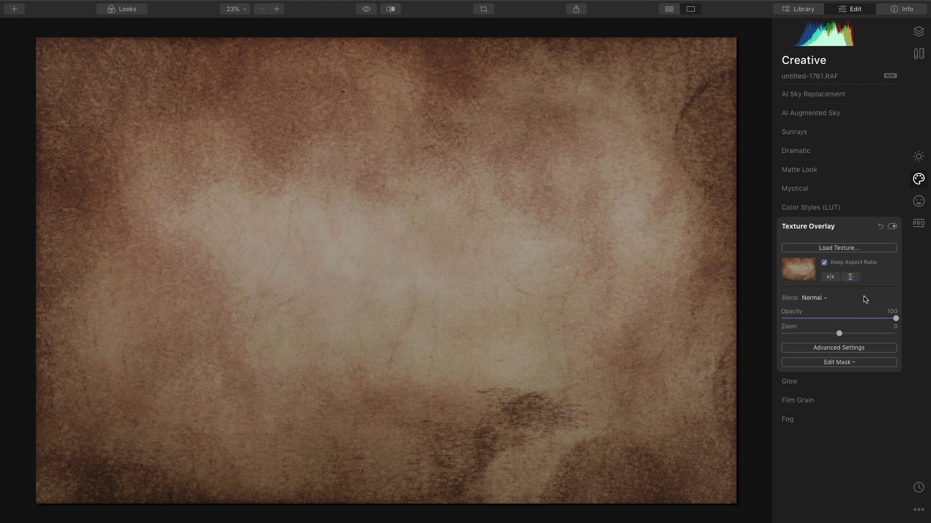
left_click(820, 297)
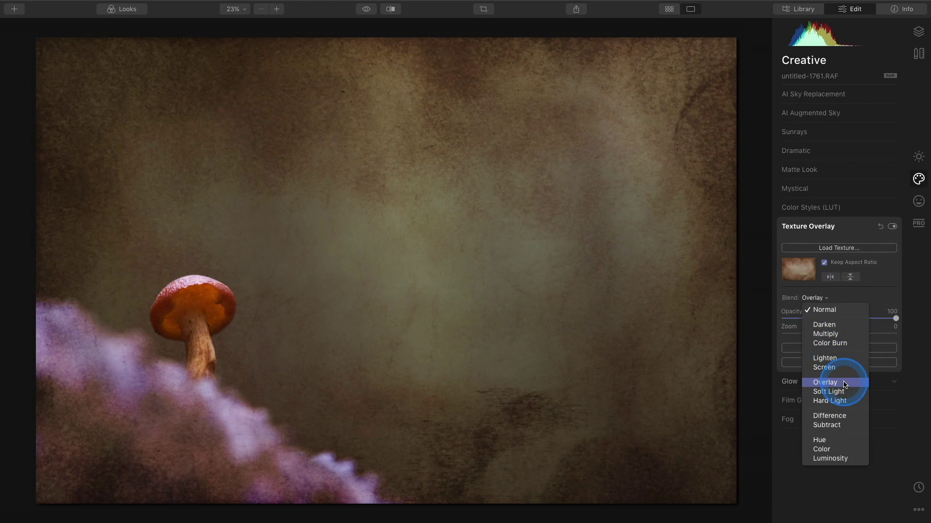
left_click(844, 384)
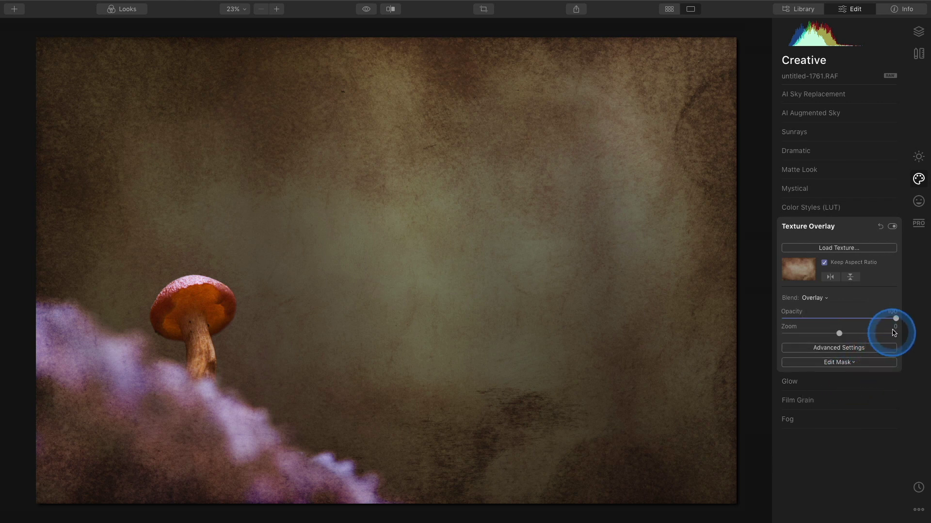
left_click_drag(895, 319, 835, 339)
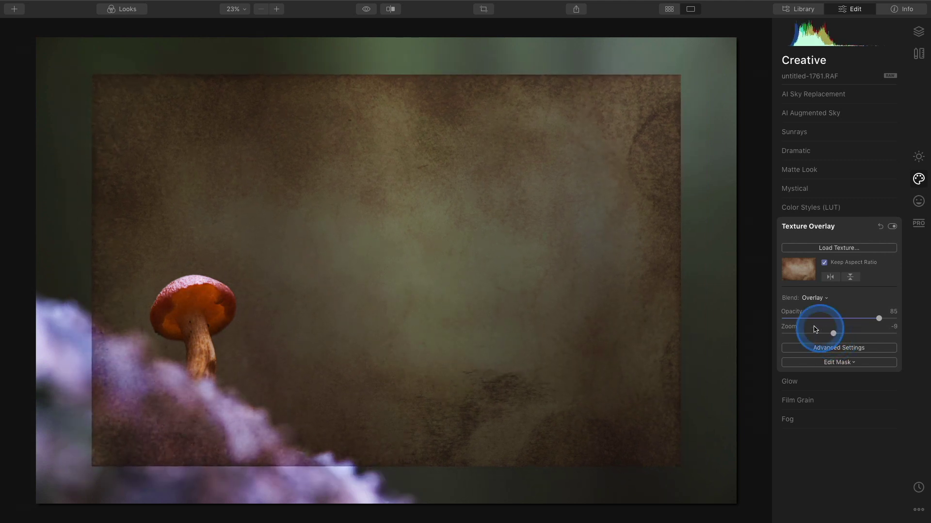
double_click(792, 329)
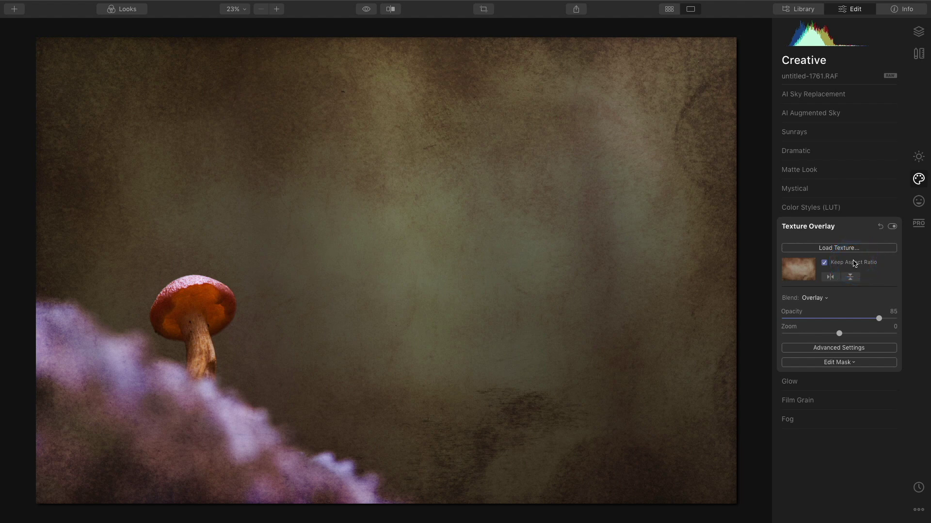
left_click(825, 264)
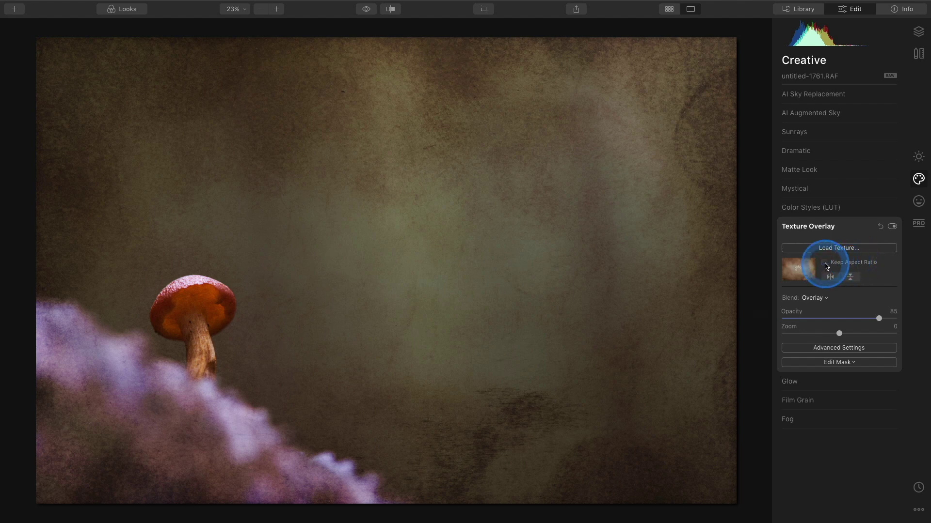
Step: Re-enable Keep Aspect Ratio and flip the texture both horizontally and vertically
left_click(825, 264)
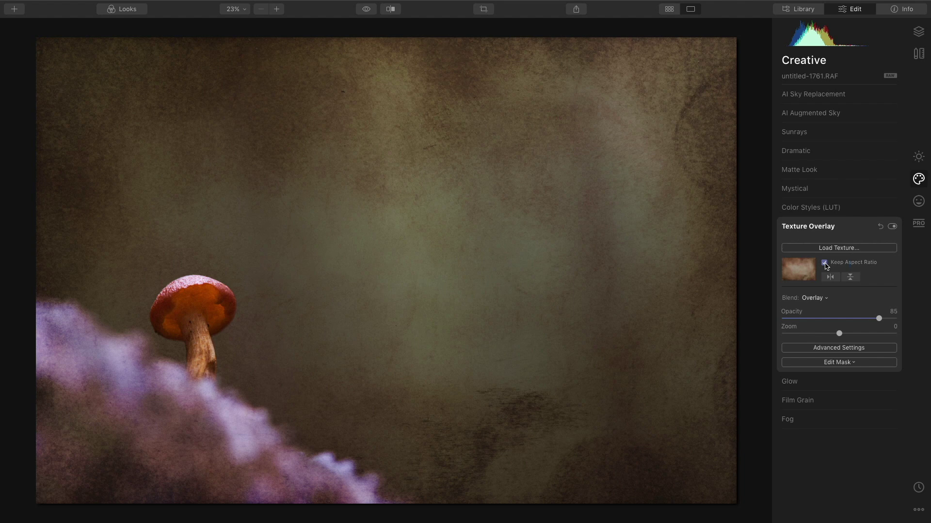
left_click(830, 276)
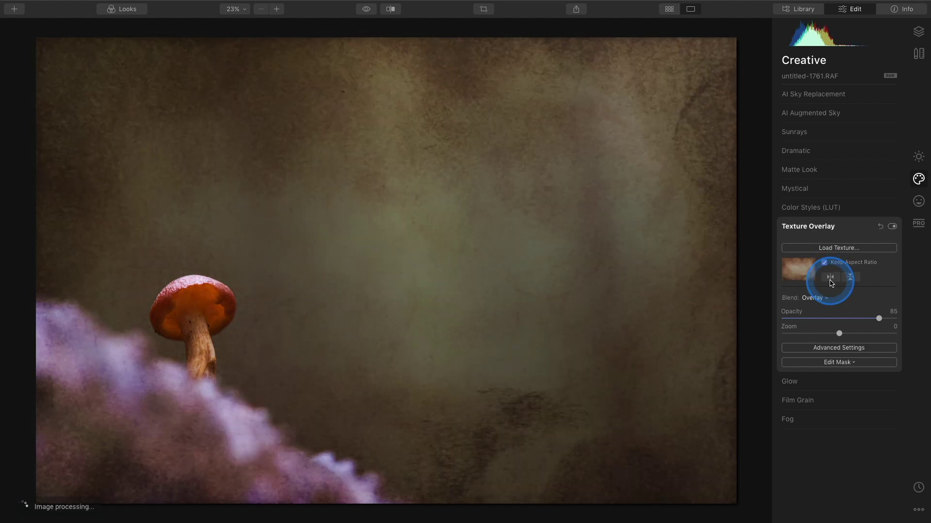
left_click(855, 278)
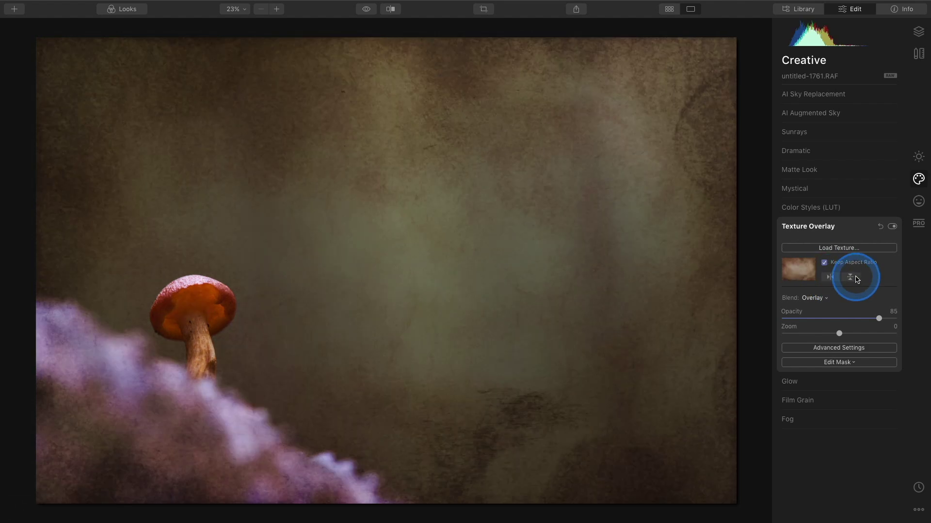
left_click(840, 347)
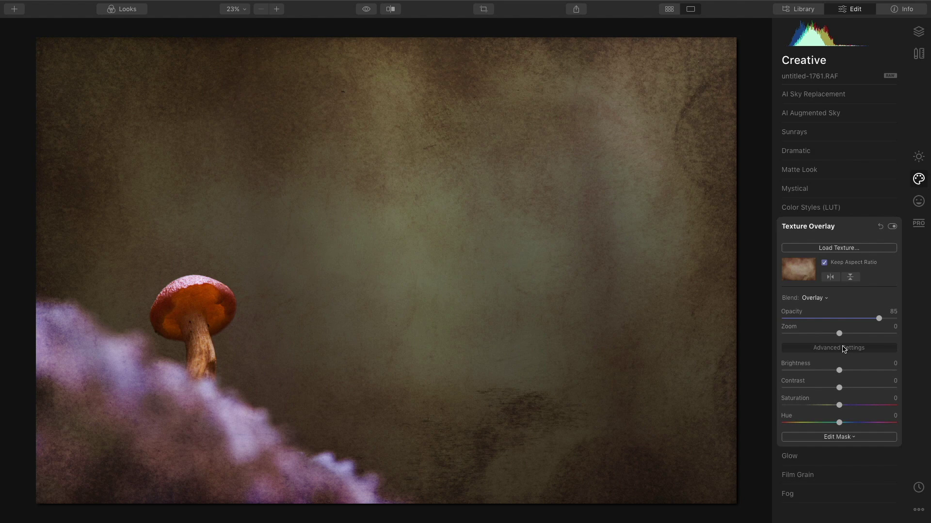
Step: Set the texture's saturation to -30 and contrast to 23, with hue reset to 0
left_click(839, 405)
left_click_drag(839, 405, 821, 410)
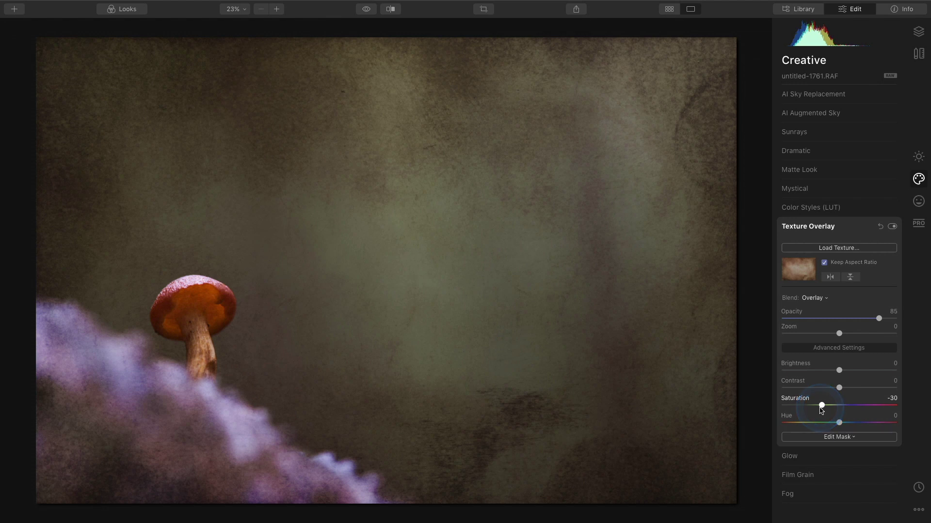
left_click(839, 423)
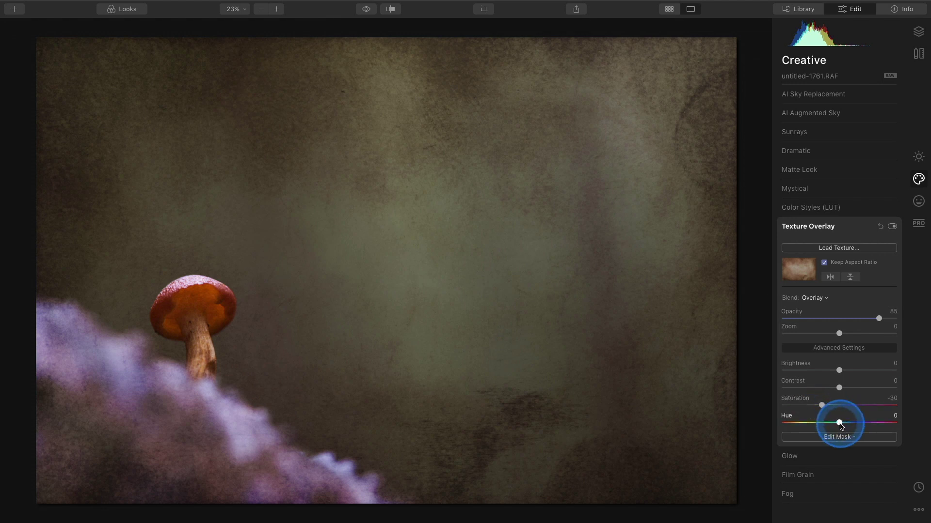
mouse_move(841, 425)
left_mouse_down()
mouse_move(894, 424)
mouse_move(832, 430)
left_mouse_up()
left_click(788, 420)
double_click(788, 420)
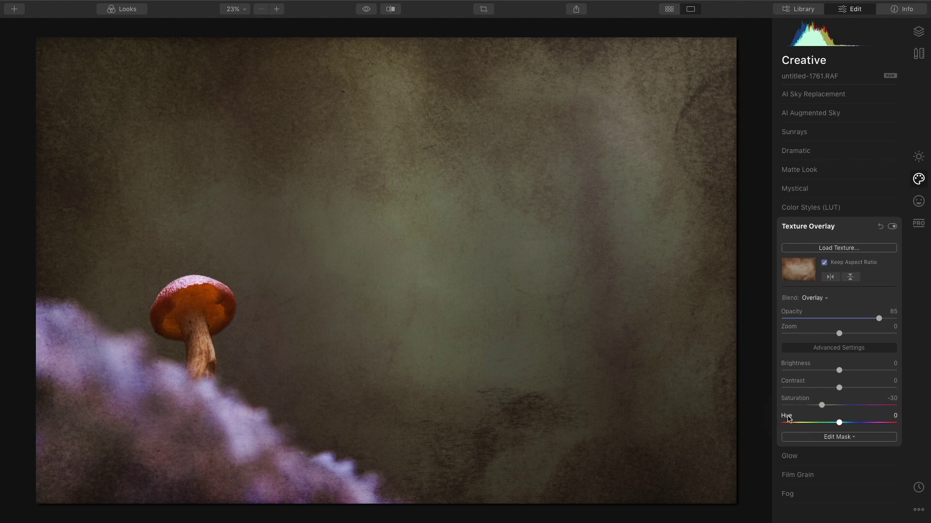
mouse_move(839, 388)
left_mouse_down()
mouse_move(853, 388)
mouse_move(836, 373)
left_mouse_up()
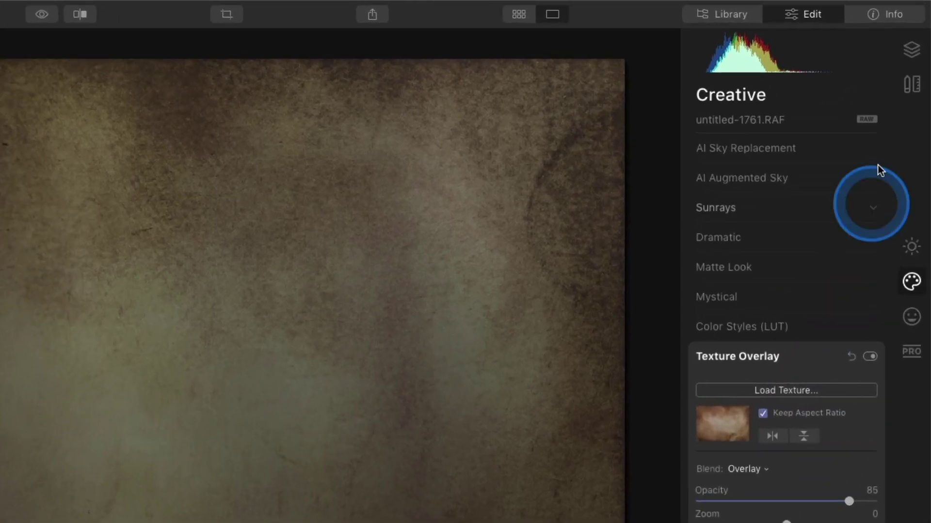
Step: Show the photo's Layers panel, opening and dismissing the add-layer menu
left_click(918, 32)
left_click(869, 96)
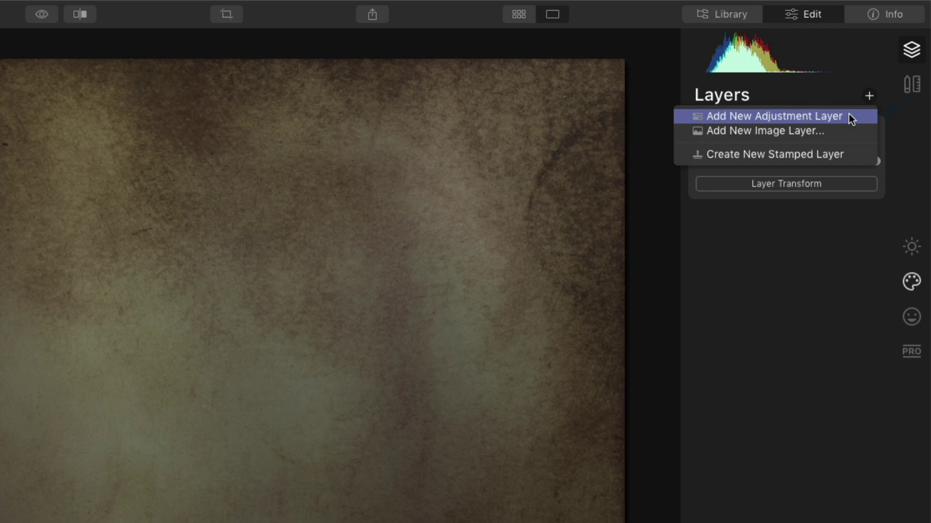
left_click(839, 106)
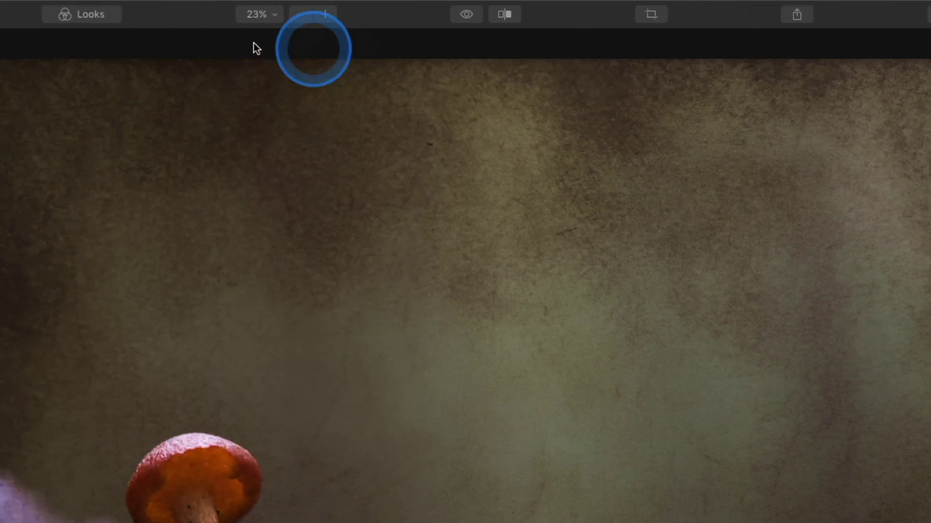
Step: Open Looks, begin saving a new look, then cancel and close Looks
left_click(210, 18)
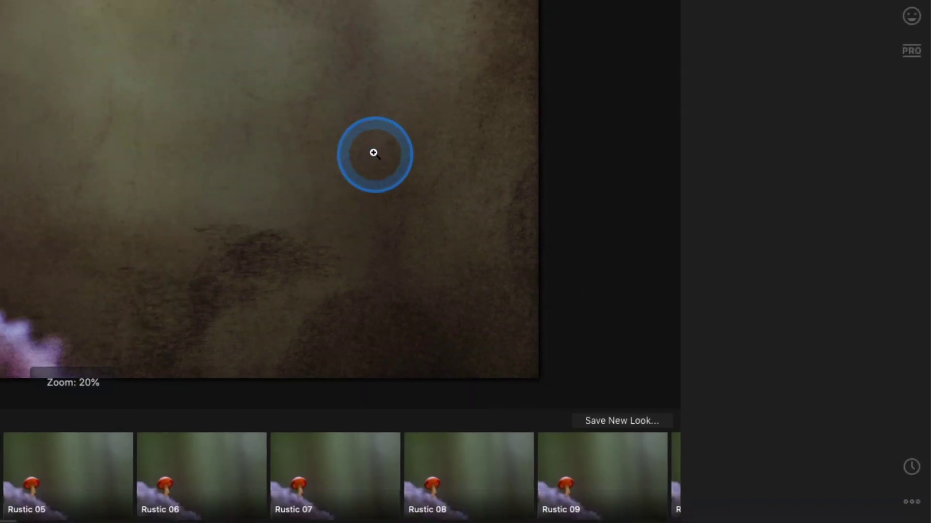
left_click(647, 417)
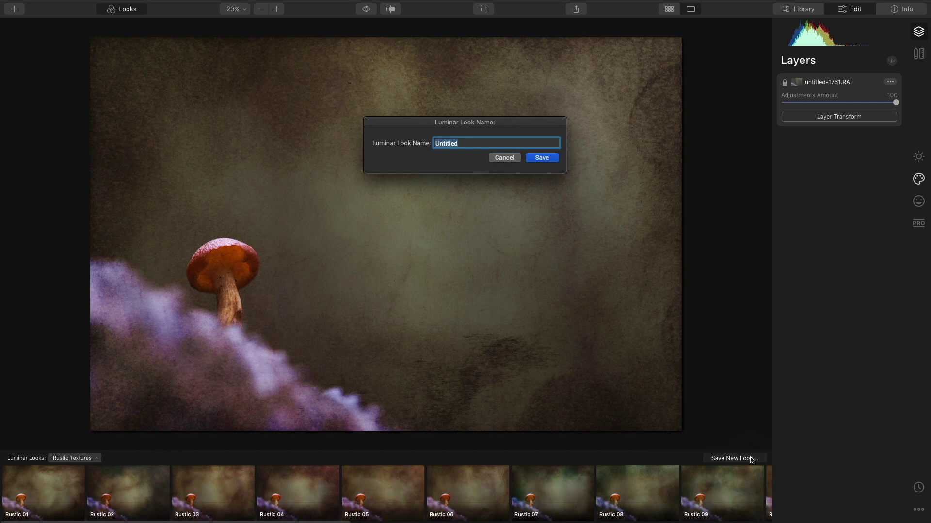
left_click(502, 157)
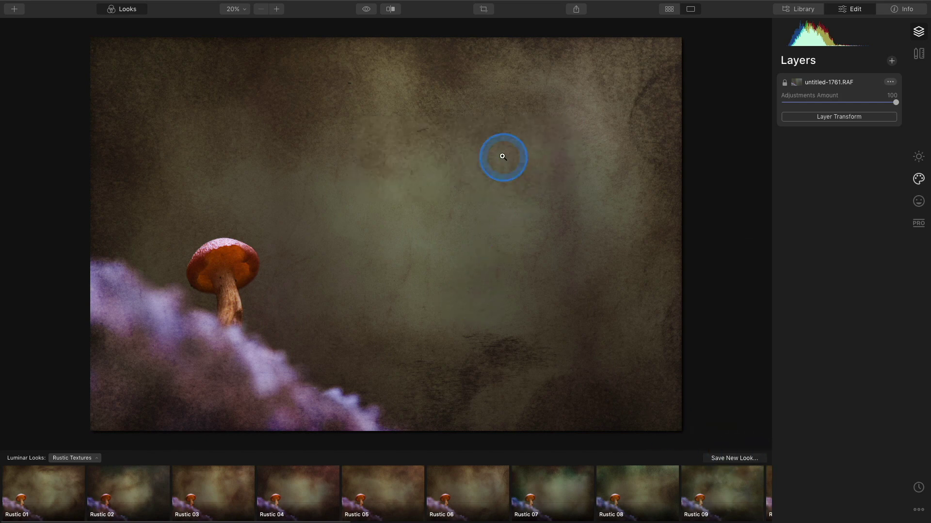
left_click(138, 9)
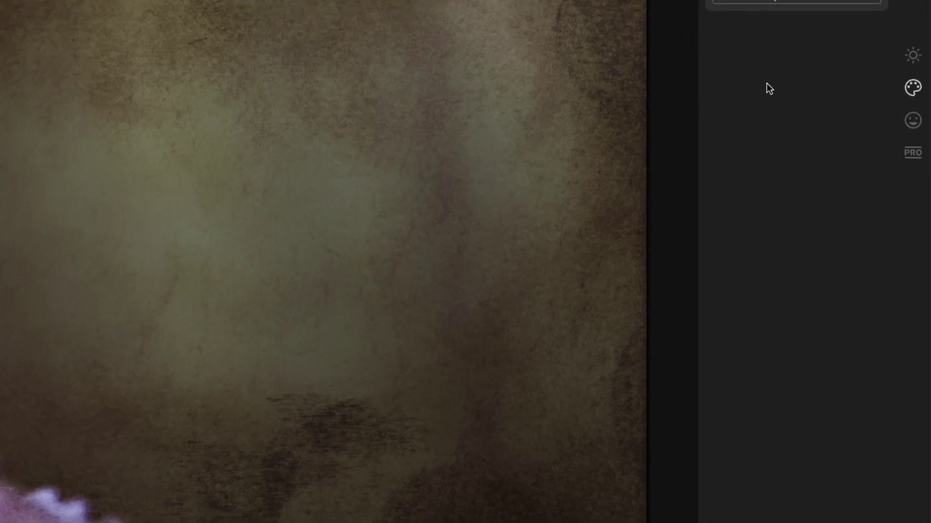
Step: Turn off the Texture Overlay and return to the Layers panel
left_click(918, 179)
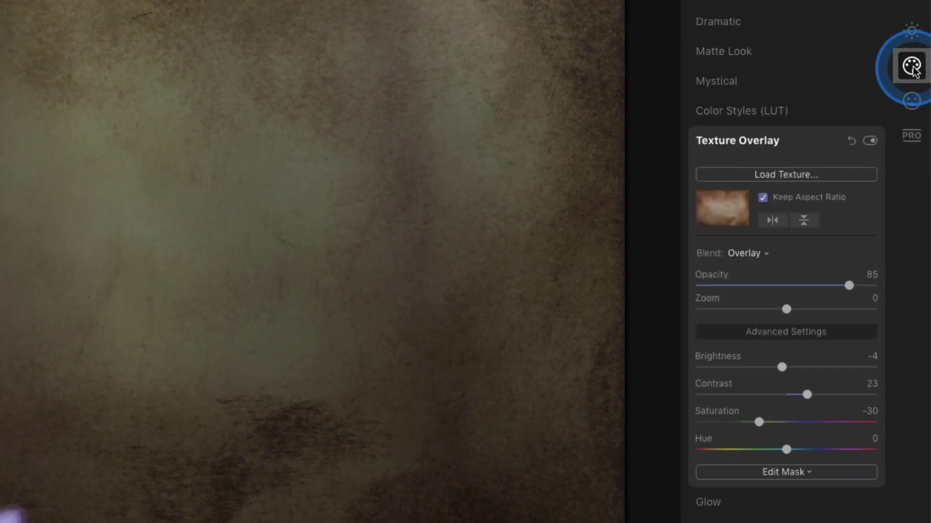
left_click(870, 141)
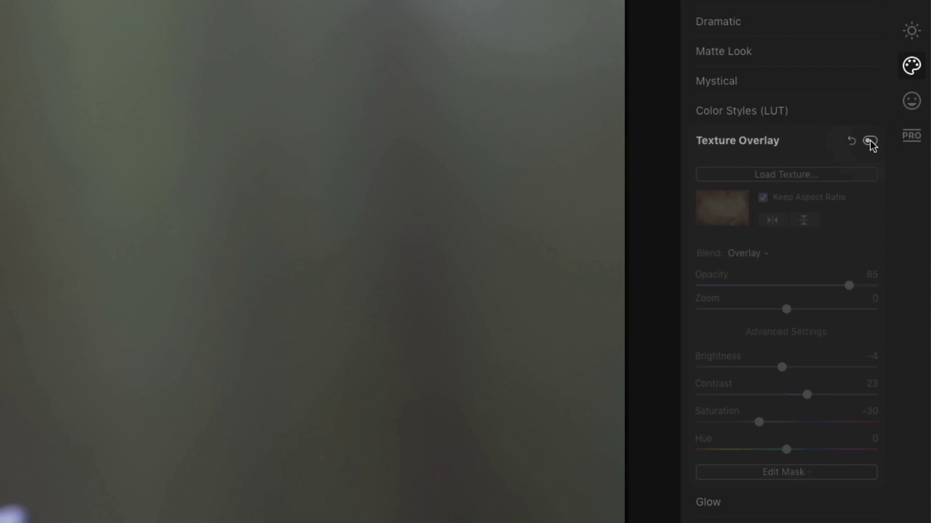
left_click(910, 50)
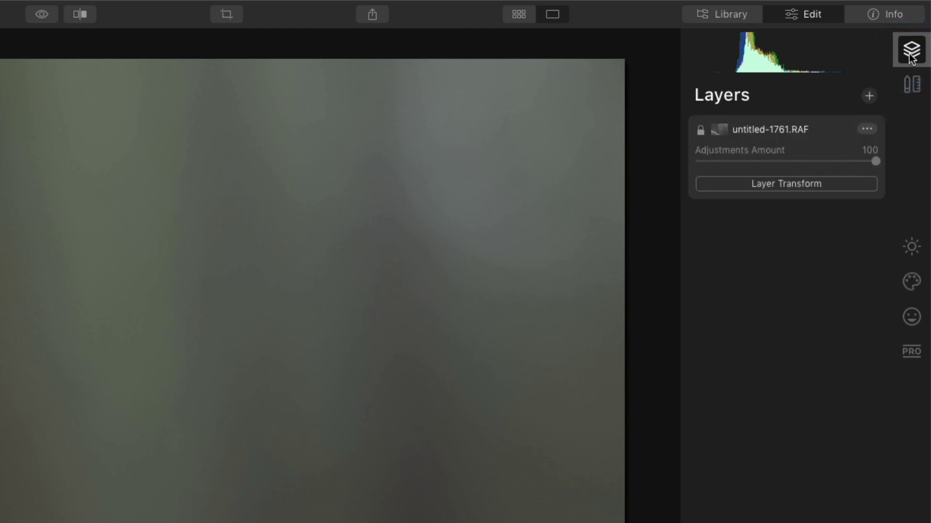
Step: Add nicolesy-rustic-04.jpg as a new image layer above the mushroom photo
left_click(869, 97)
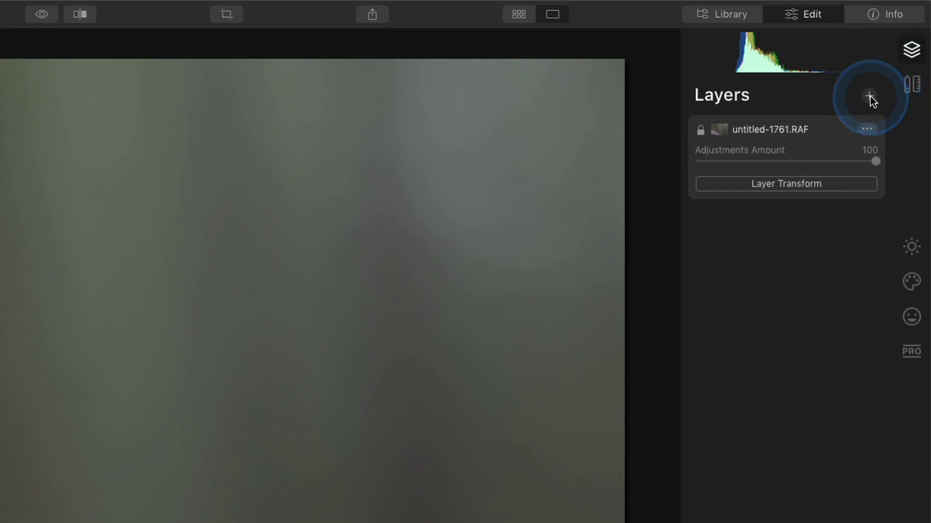
left_click(869, 97)
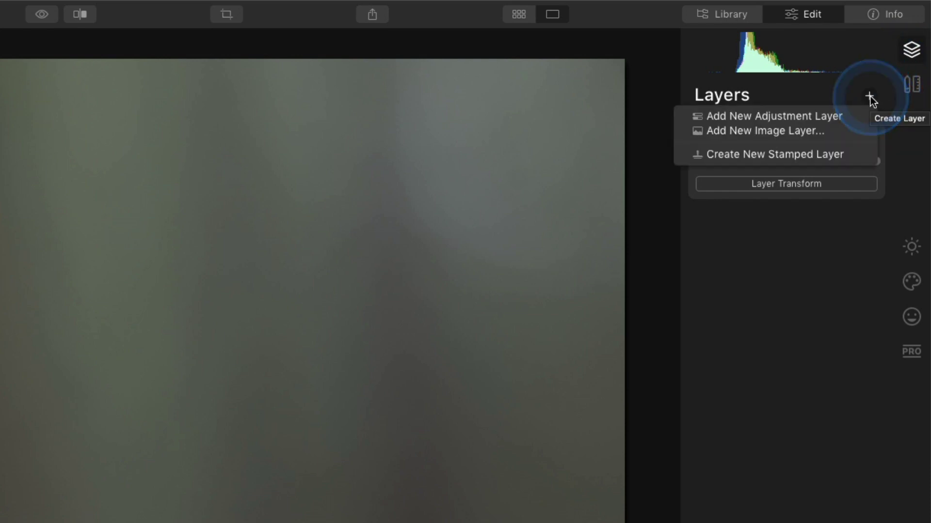
left_click_drag(868, 98, 853, 134)
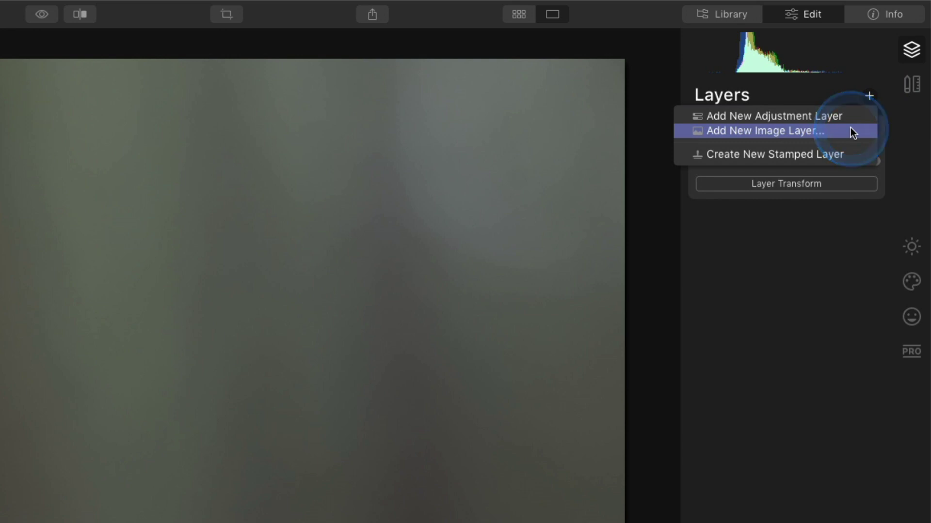
left_click(853, 133)
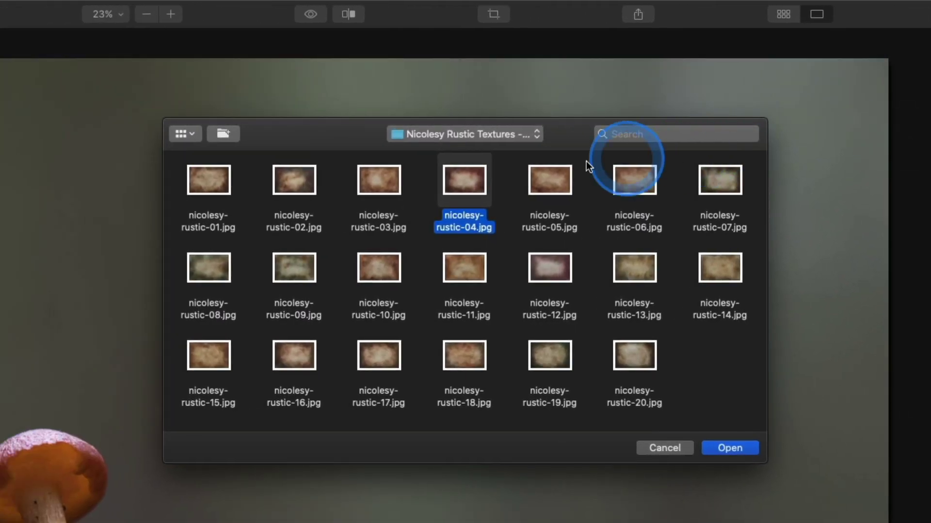
left_click(736, 447)
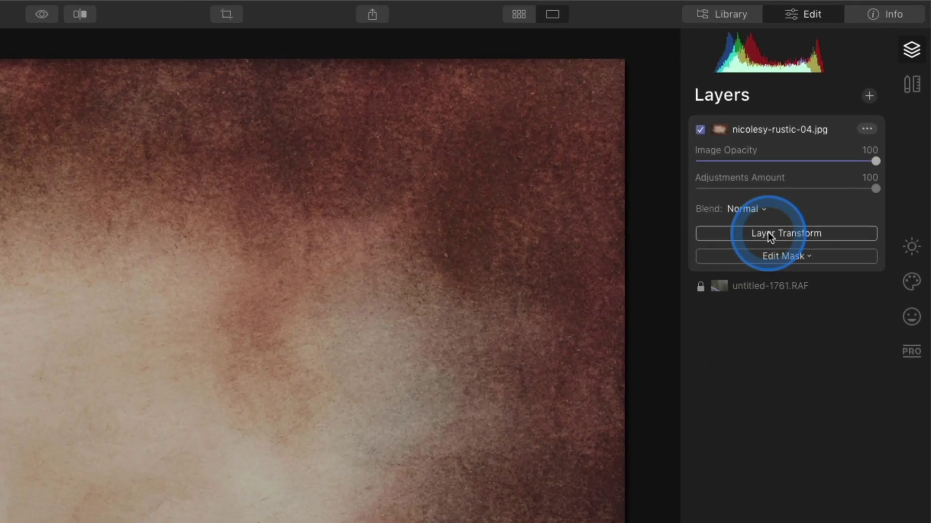
left_click(829, 148)
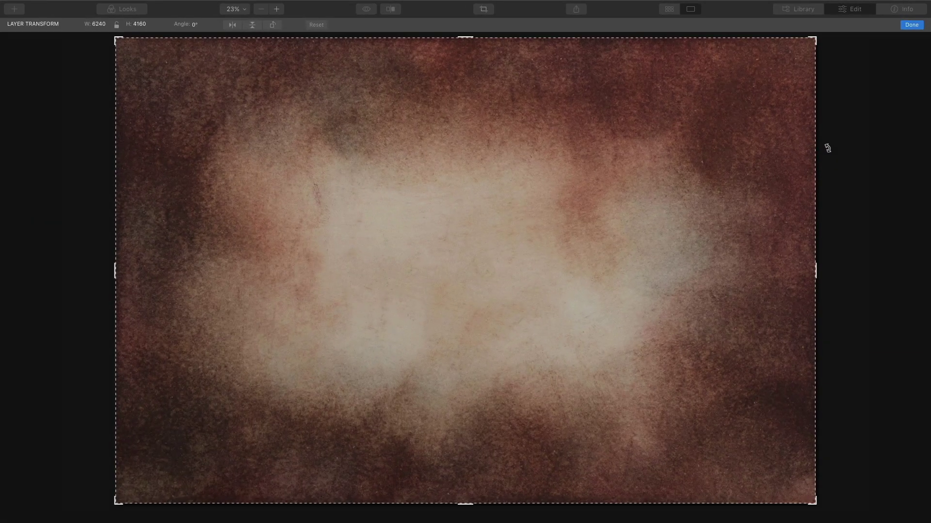
left_click_drag(824, 191, 834, 269)
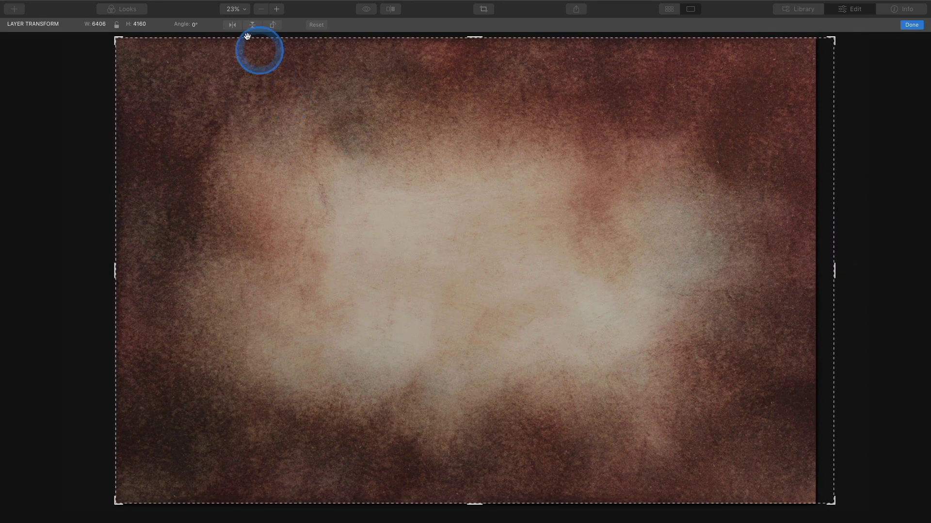
left_click(273, 25)
left_click(274, 25)
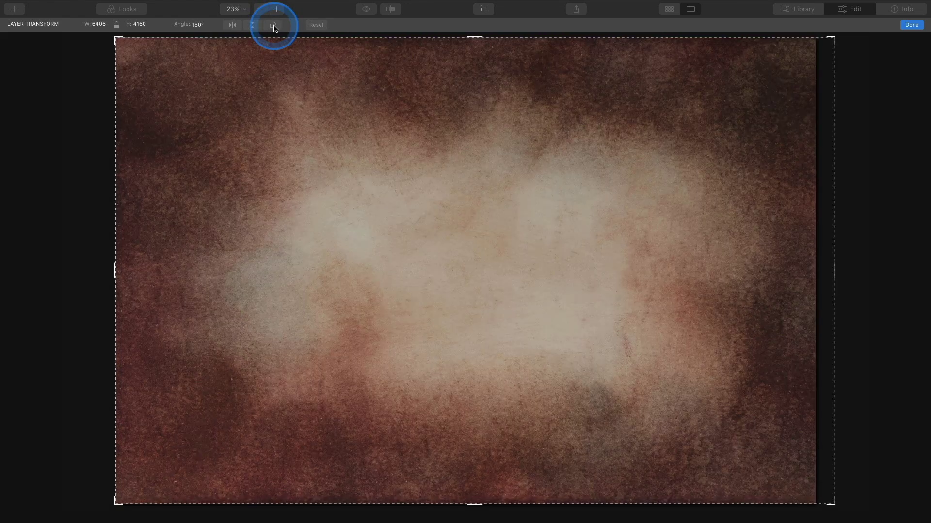
left_click(322, 24)
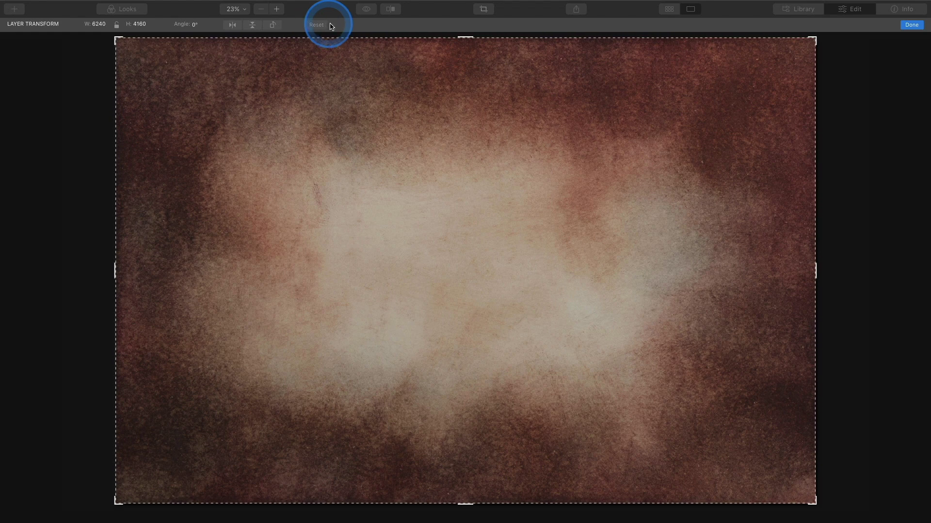
left_click(912, 25)
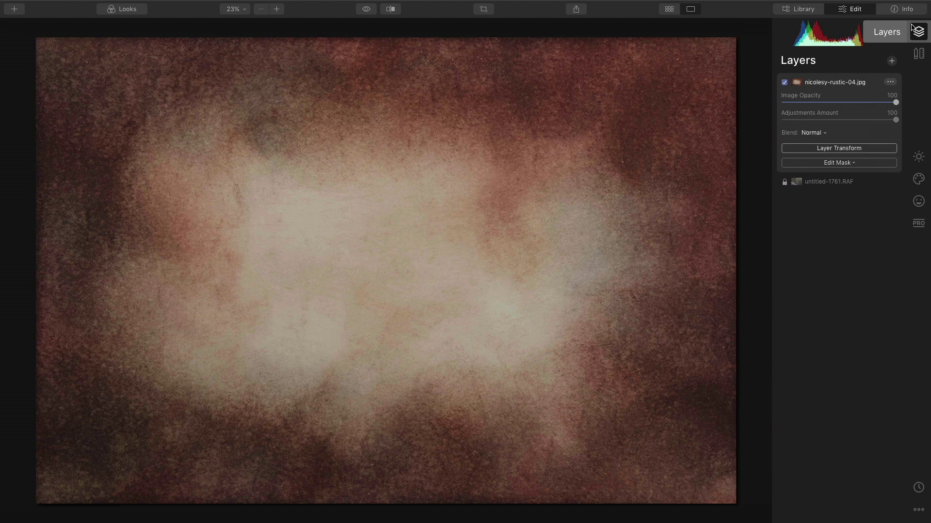
Step: Set the nicolesy-rustic-04.jpg layer to Overlay blend, keeping Image Opacity at 100
left_click(867, 54)
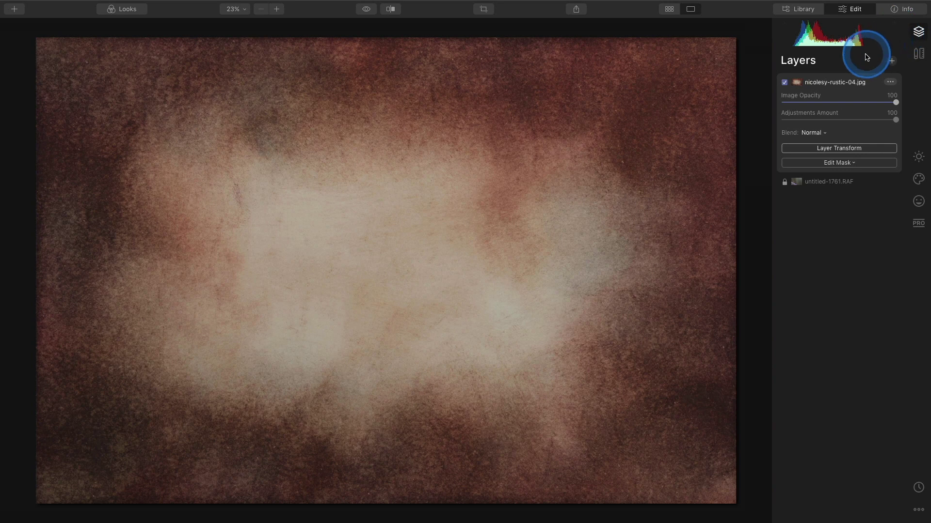
left_click(821, 134)
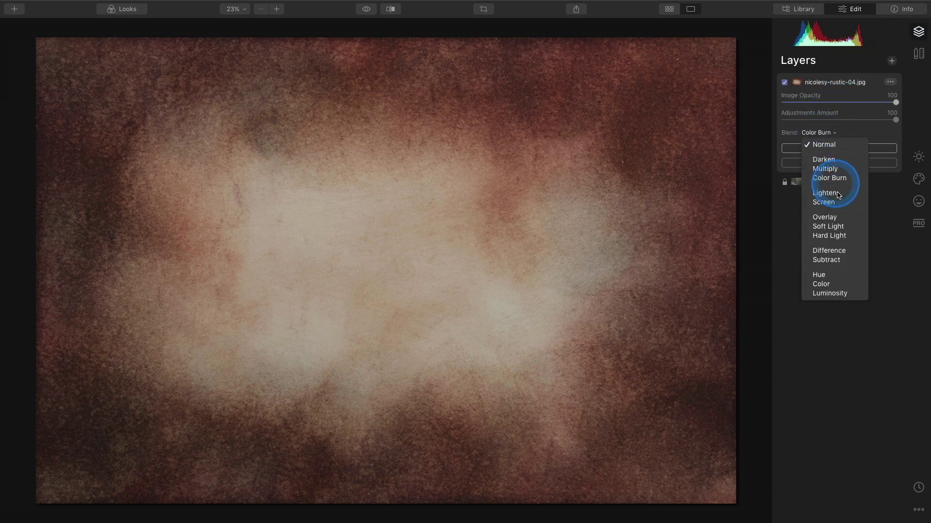
left_click(839, 218)
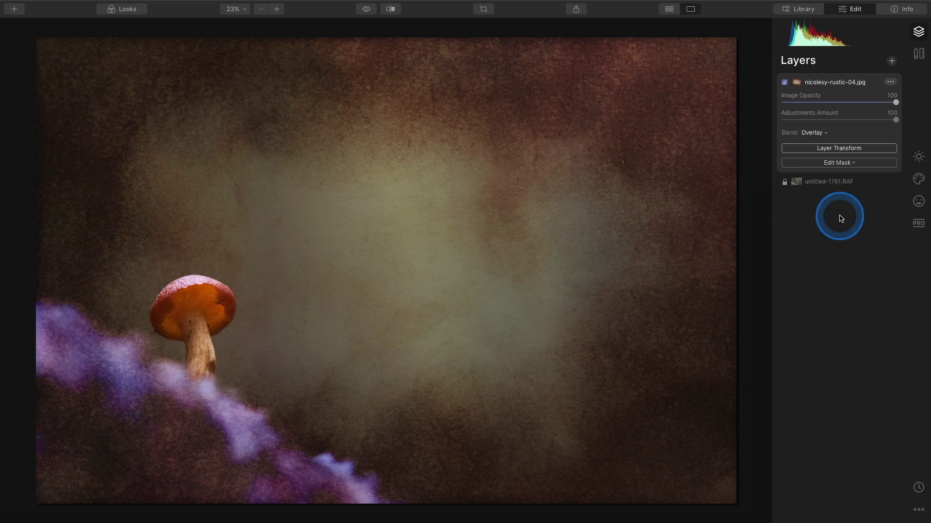
left_click(895, 104)
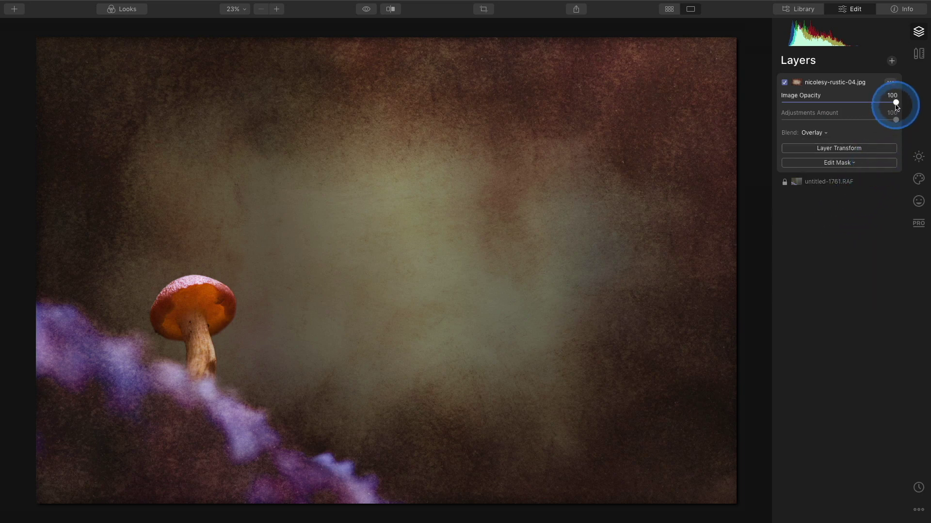
mouse_move(896, 105)
left_mouse_down()
mouse_move(833, 106)
mouse_move(900, 100)
left_mouse_up()
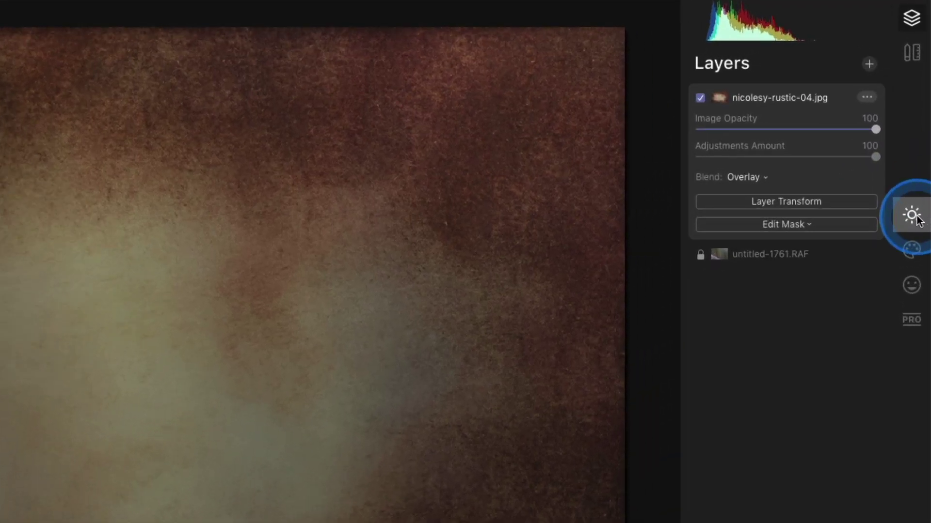
Step: Set the texture layer's Vibrance to -51 and Hue Shift to 5
left_click(918, 157)
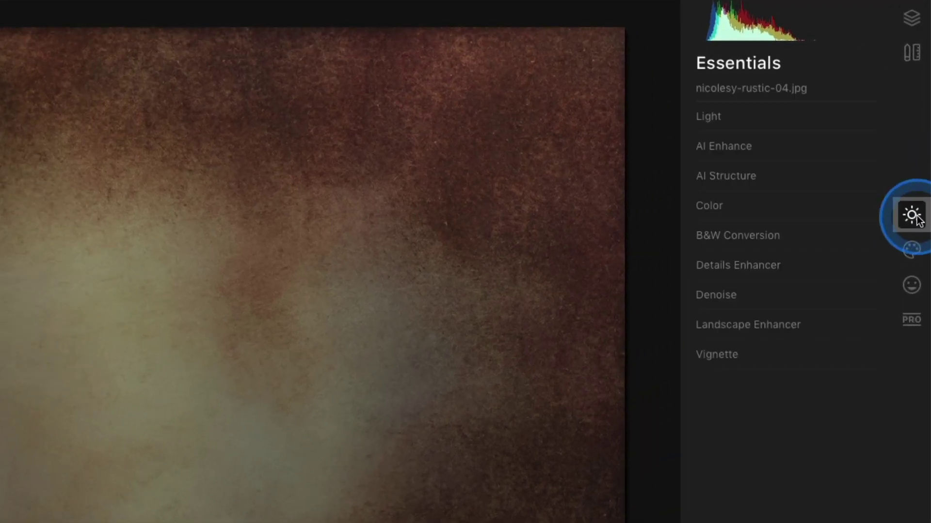
left_click(800, 203)
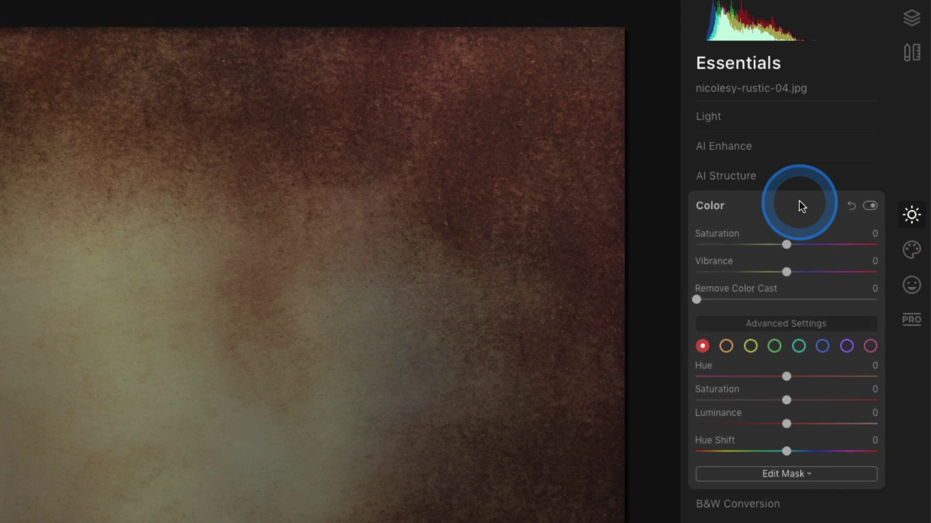
left_click_drag(787, 272, 750, 273)
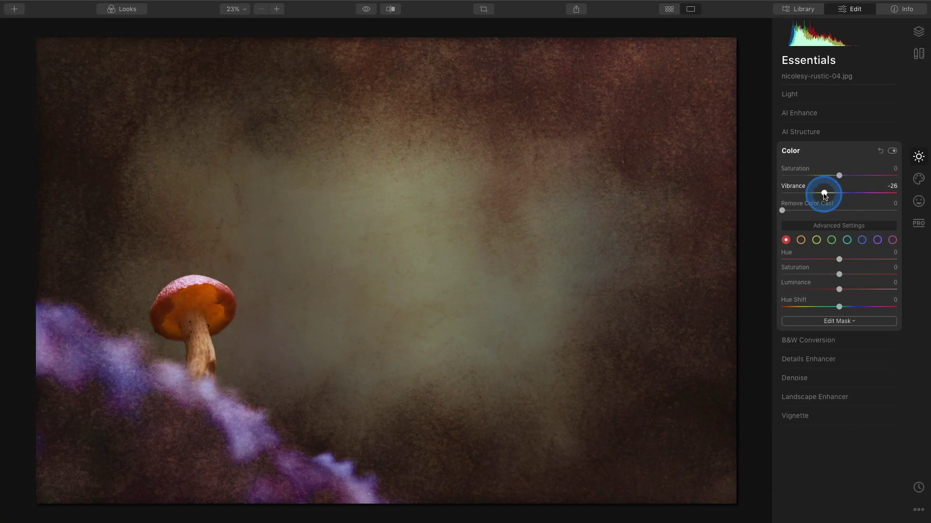
left_click_drag(815, 195, 809, 196)
mouse_move(839, 307)
left_mouse_down()
mouse_move(851, 308)
mouse_move(841, 309)
left_mouse_up()
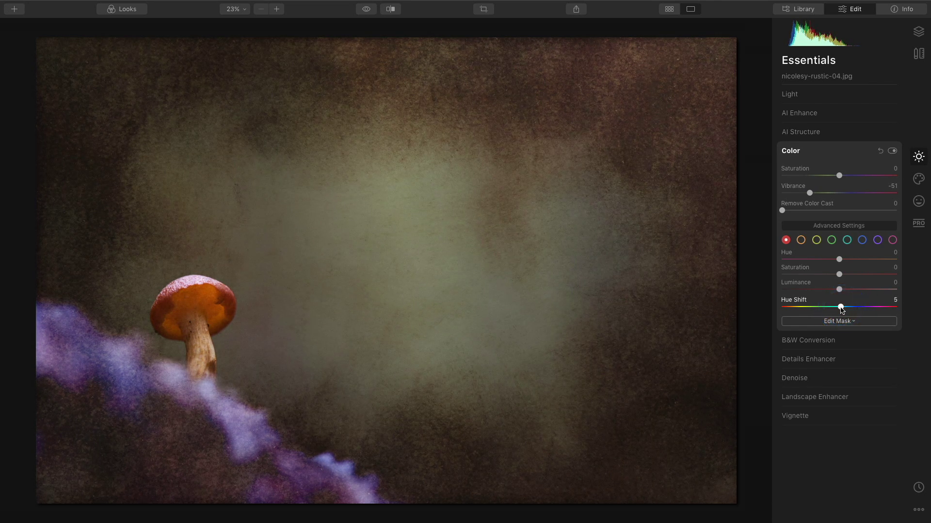
Step: Try Convert to B&W on the texture layer, undo it, and show the Creative tools
left_click(835, 339)
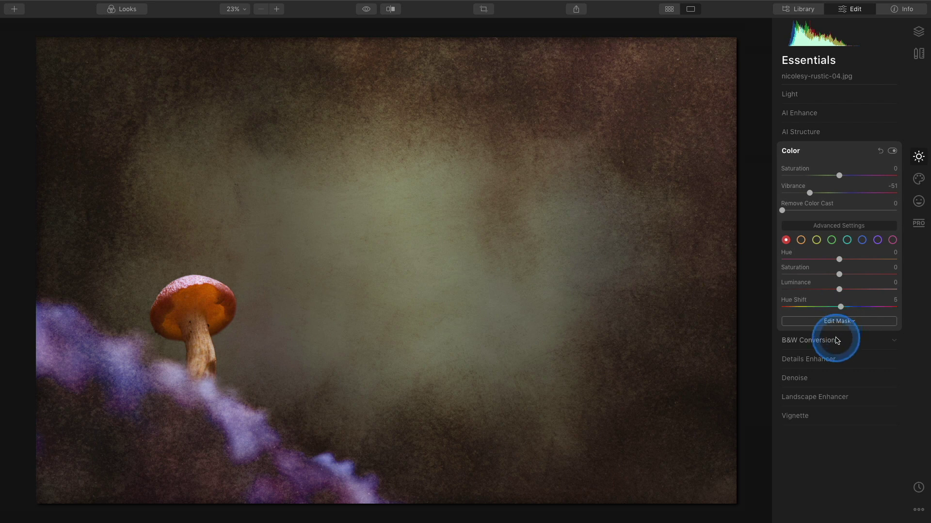
left_click(852, 190)
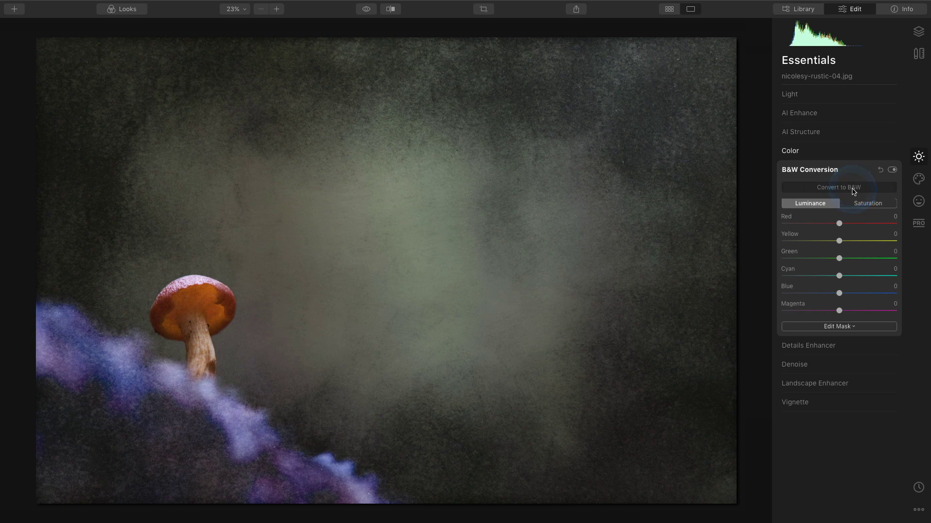
left_click(881, 171)
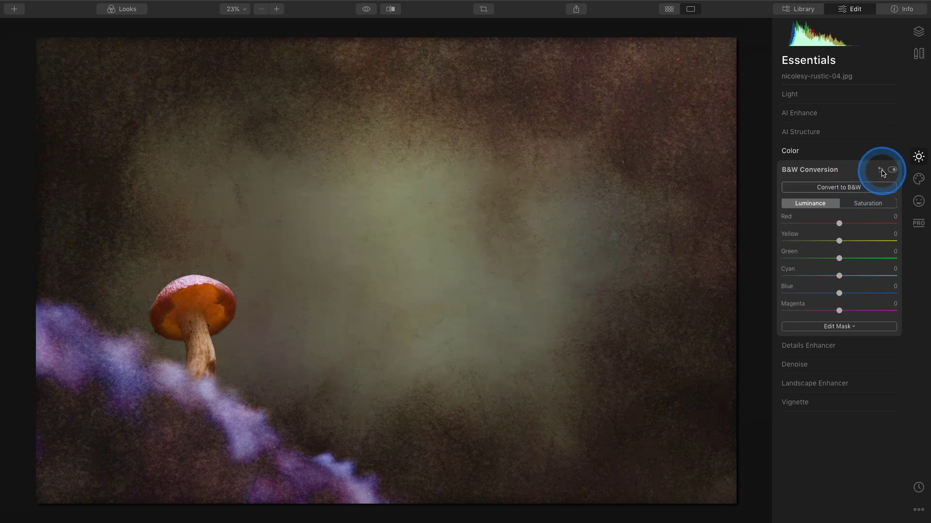
left_click(918, 180)
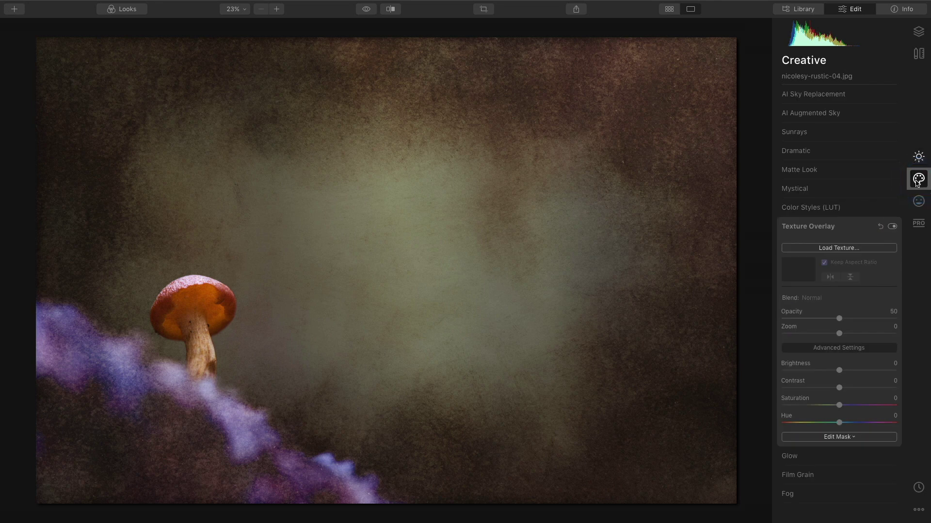
Step: Expand Color Styles (LUT) and preview the 1960 LUT and a few other looks
left_click(832, 209)
left_click(849, 226)
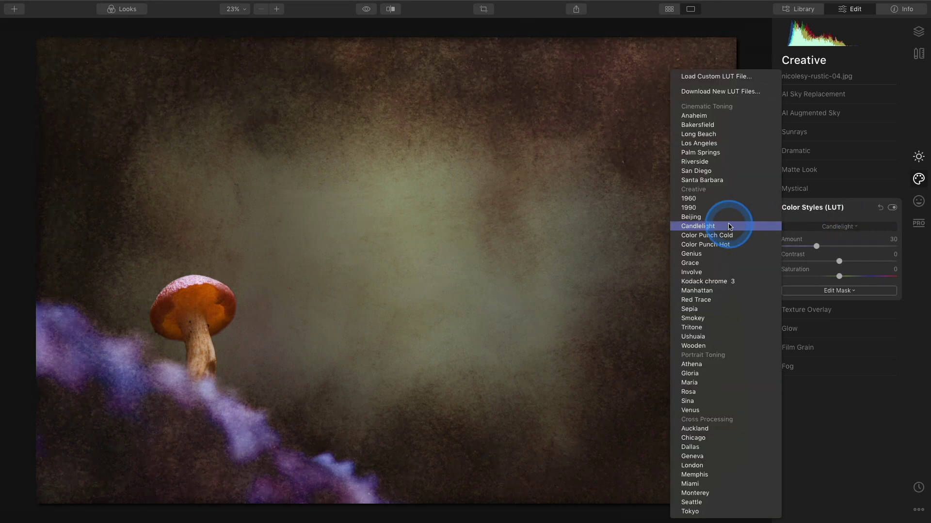
left_click(723, 198)
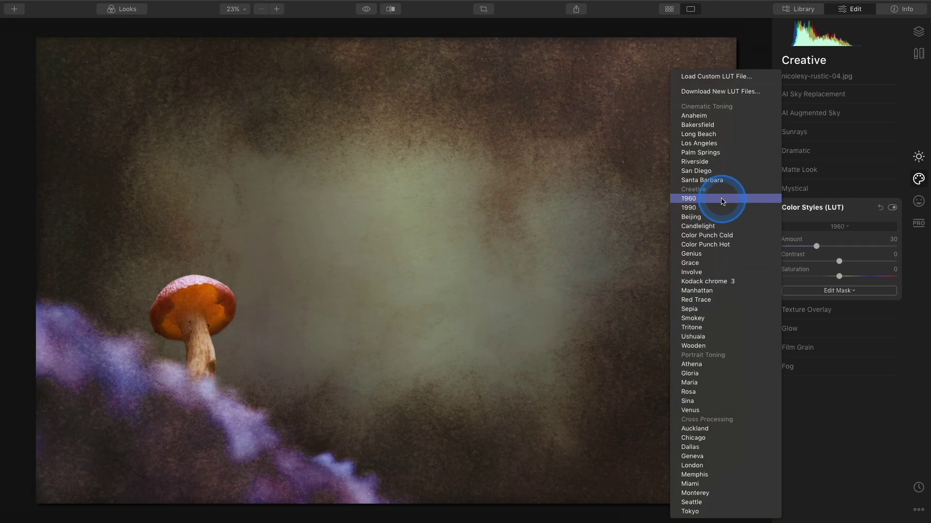
left_click(716, 226)
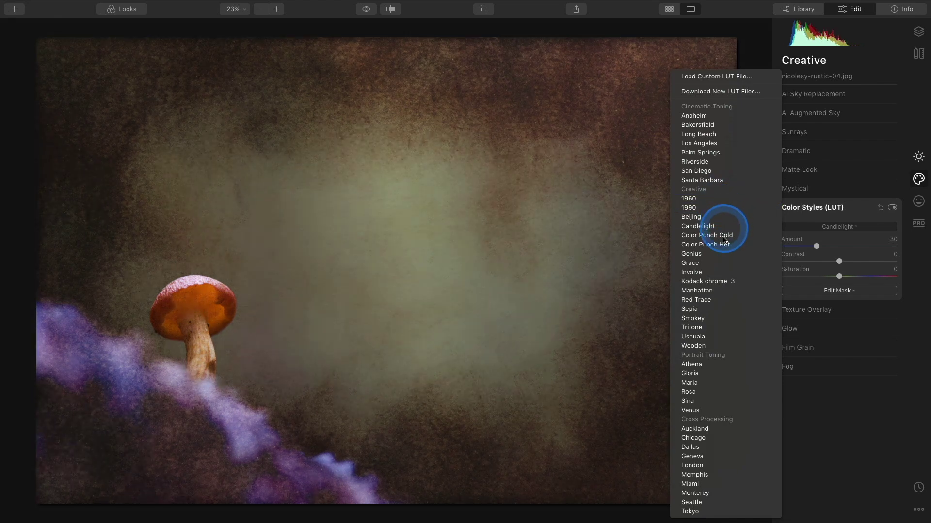
left_click(725, 263)
left_click(725, 281)
Step: Preview Manhattan, Red Trace, Sepia, Smokey and Tritone, then settle on the Ushuaia LUT
left_click(726, 290)
left_click(726, 300)
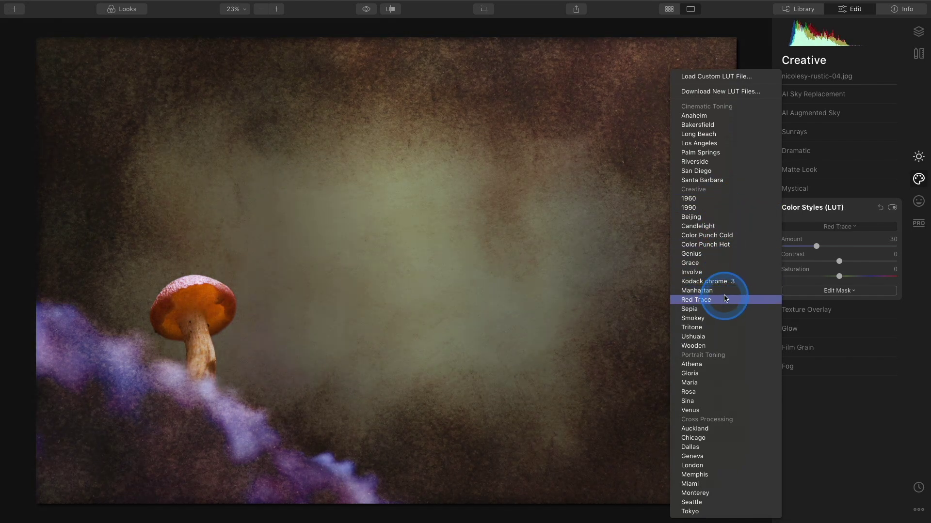
left_click(724, 311)
left_click(724, 318)
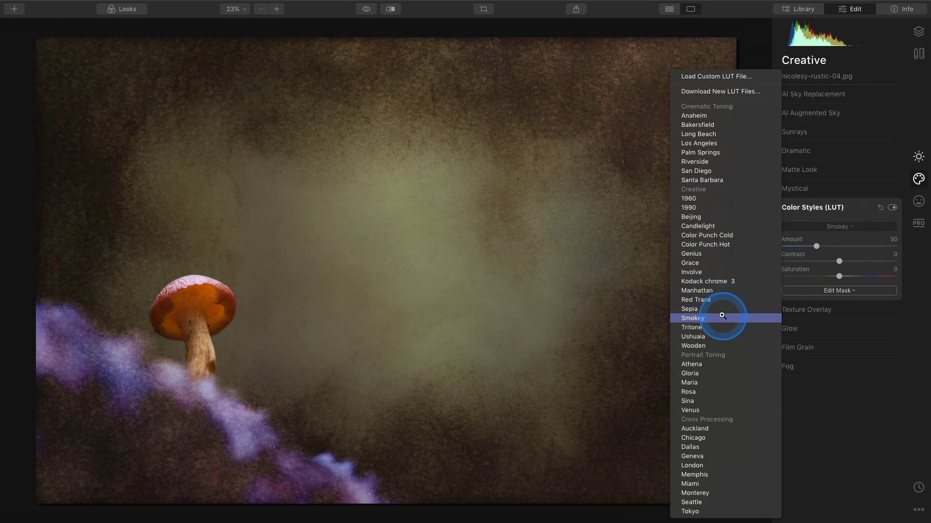
left_click(723, 326)
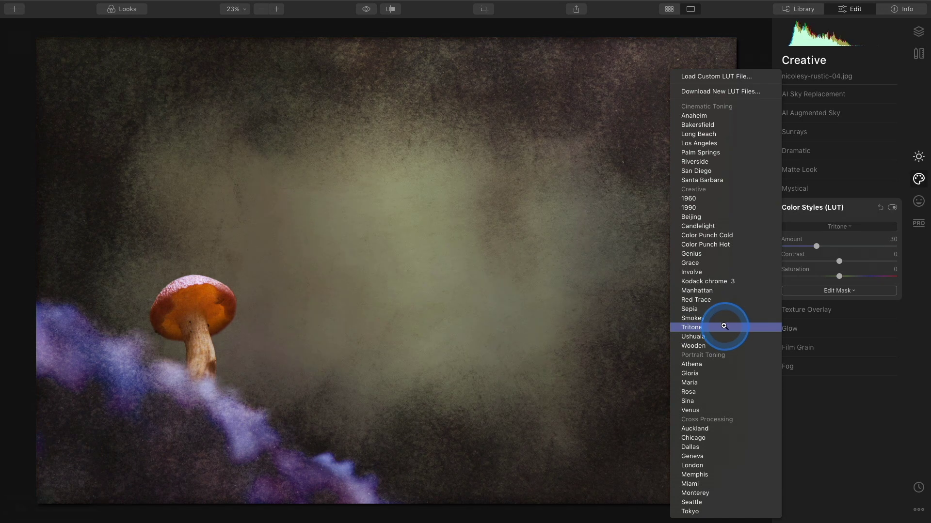
left_click(726, 336)
left_click(726, 336)
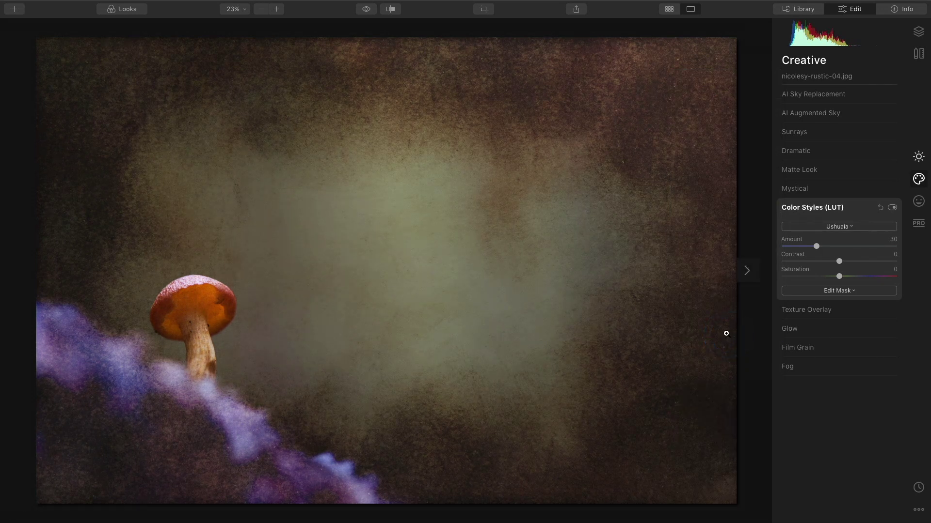
left_click(842, 169)
Step: Set Matte Look Amount to 43 and Fade to 45, checking against the unedited original
left_click_drag(782, 194, 834, 193)
left_click(781, 212)
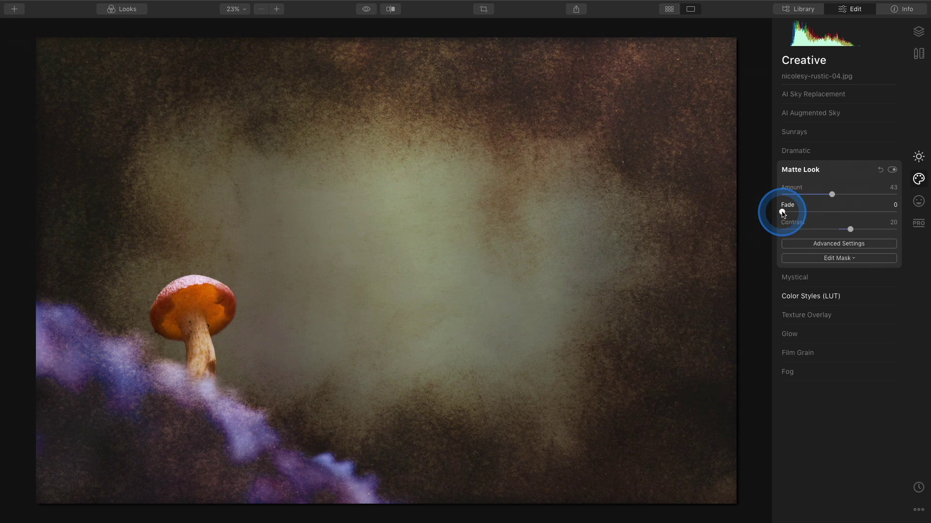
left_click_drag(782, 212, 837, 214)
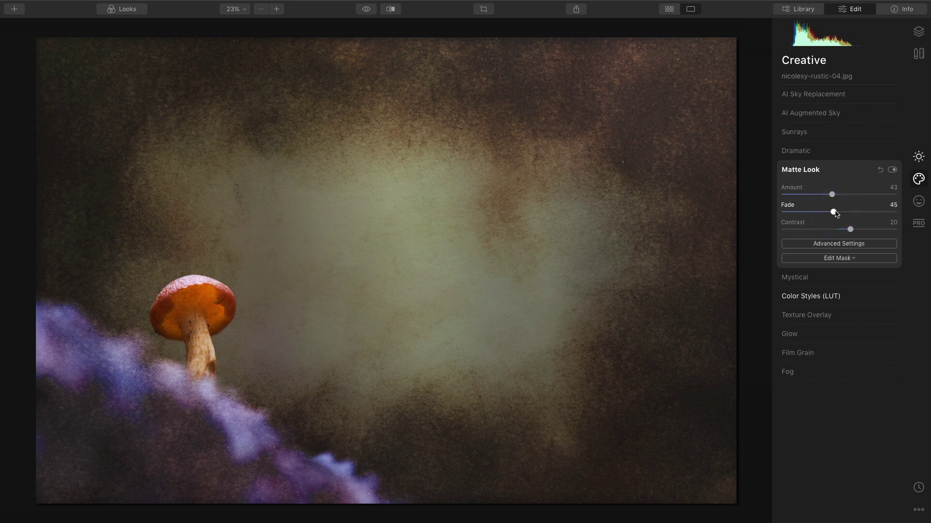
key("backslash")
key("backslash")
left_click(841, 313)
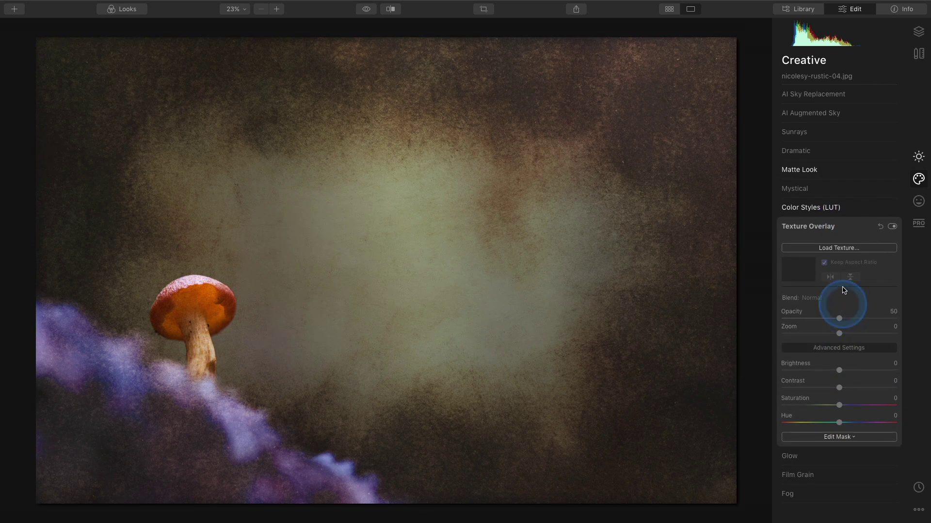
Step: Load nicolesy-rustic-11.jpg as the Texture Overlay image
left_click(839, 248)
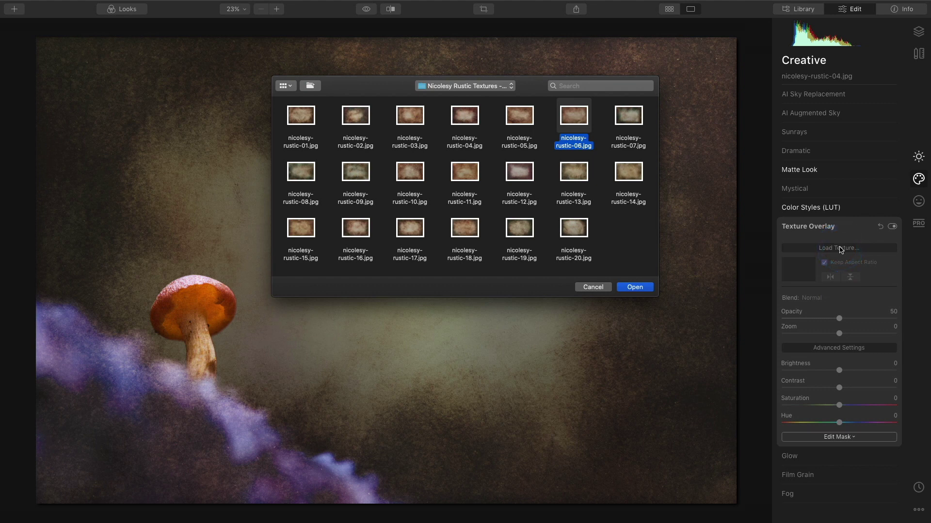
left_click(465, 176)
double_click(465, 176)
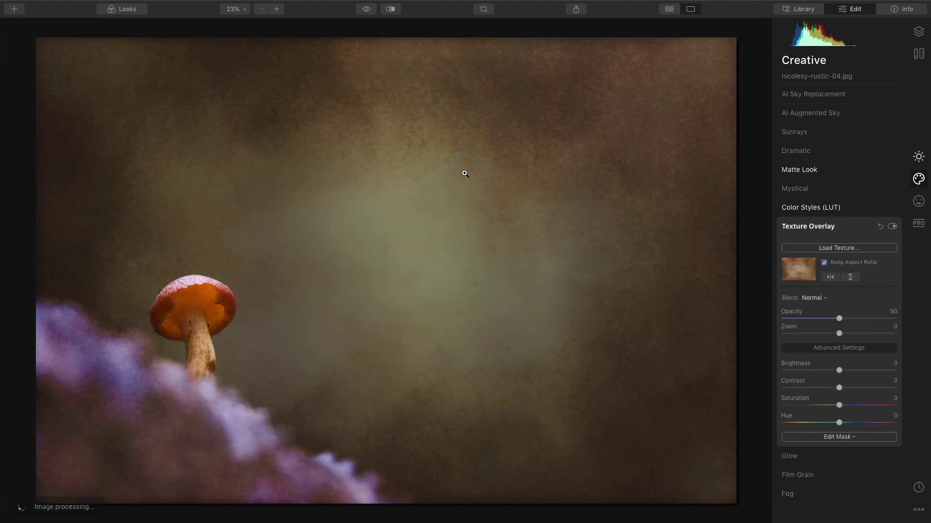
left_click(719, 281)
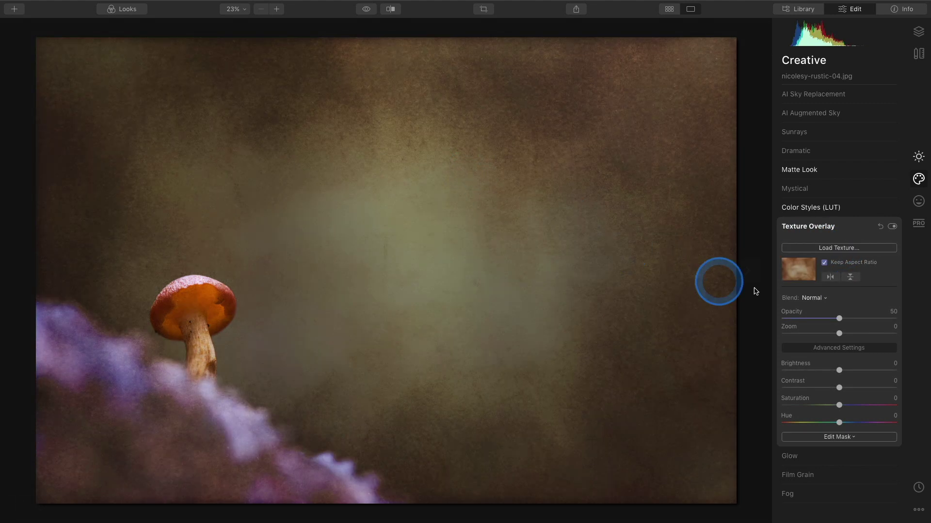
Step: Keep Normal blend, raise texture Opacity to 100, then try the Color Burn blend
left_click(811, 299)
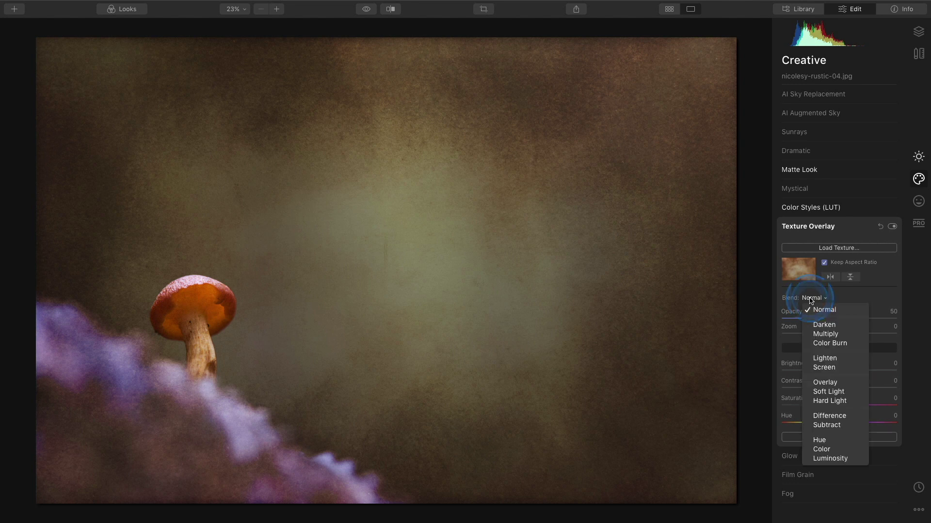
left_click(830, 311)
left_click_drag(839, 318, 896, 318)
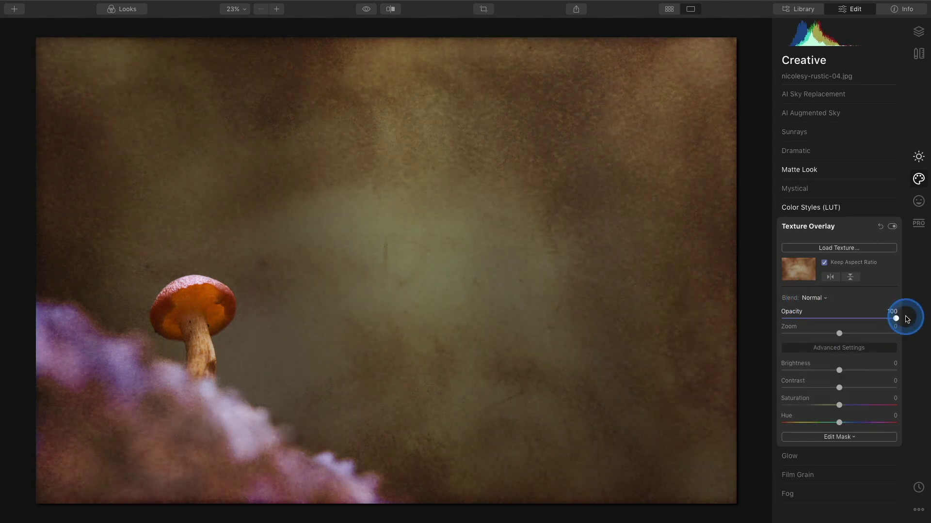
left_click(818, 301)
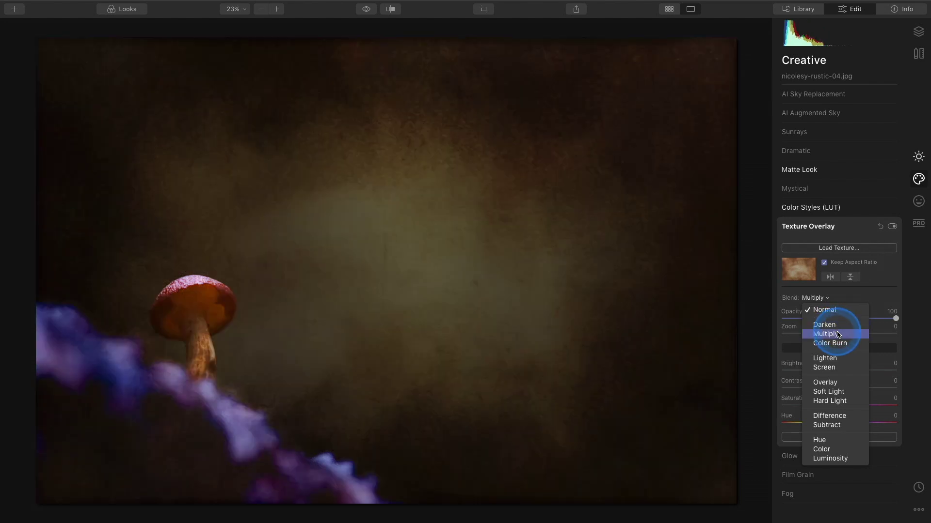
left_click(840, 343)
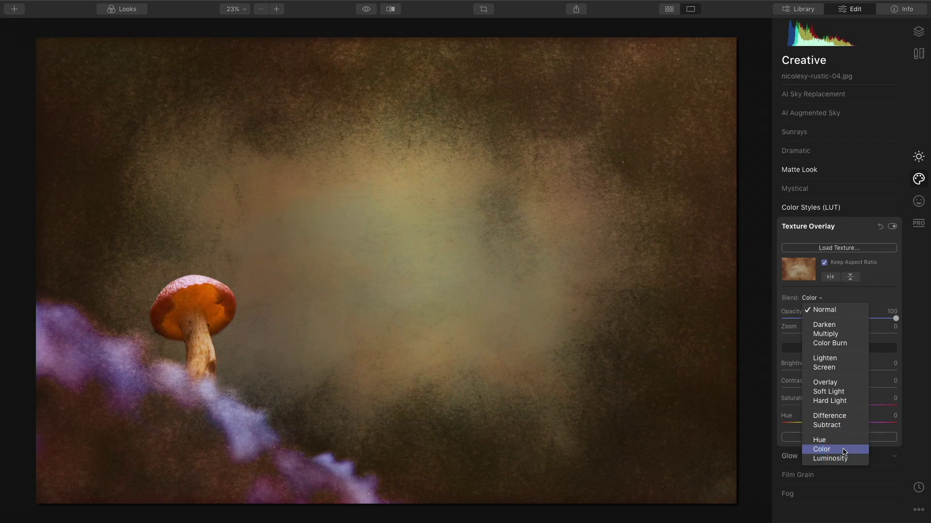
Step: Try Color and Soft Light blend modes, hiding and showing the overlay to compare each
left_click(844, 452)
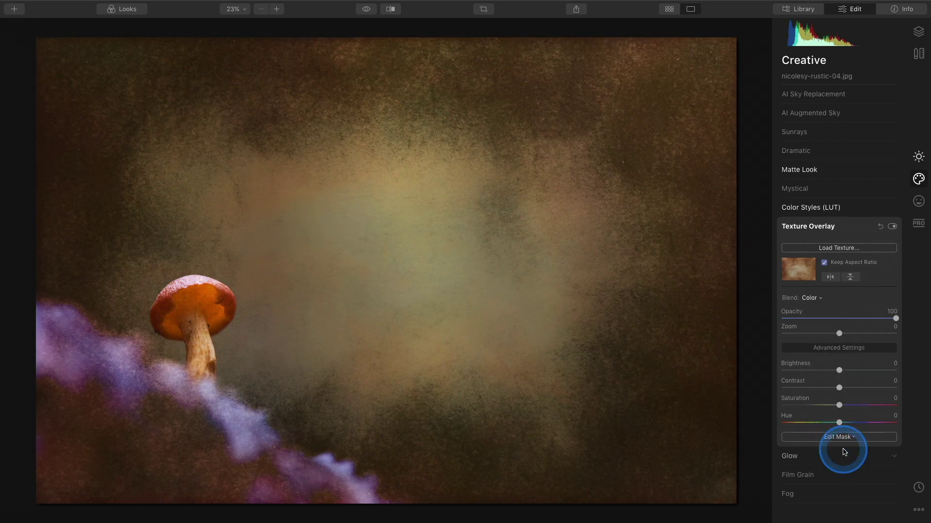
left_click(891, 227)
left_click(891, 227)
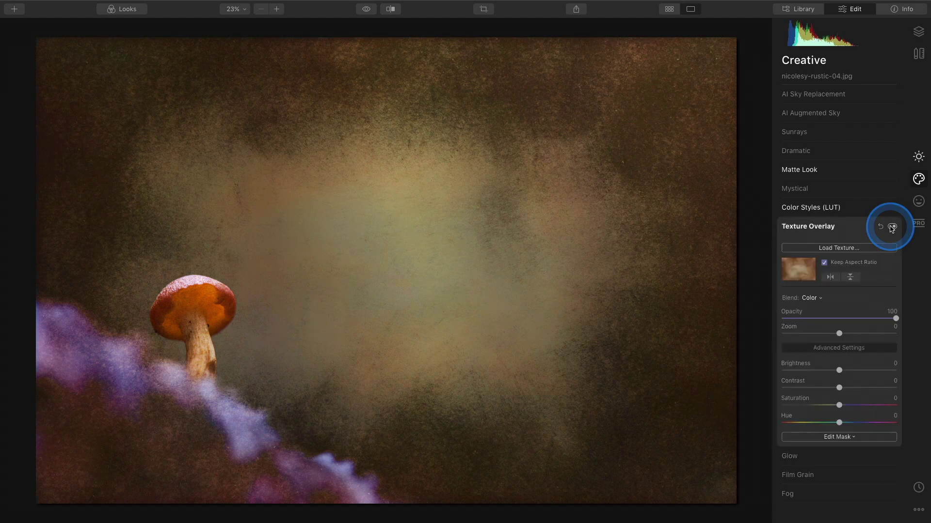
left_click(811, 298)
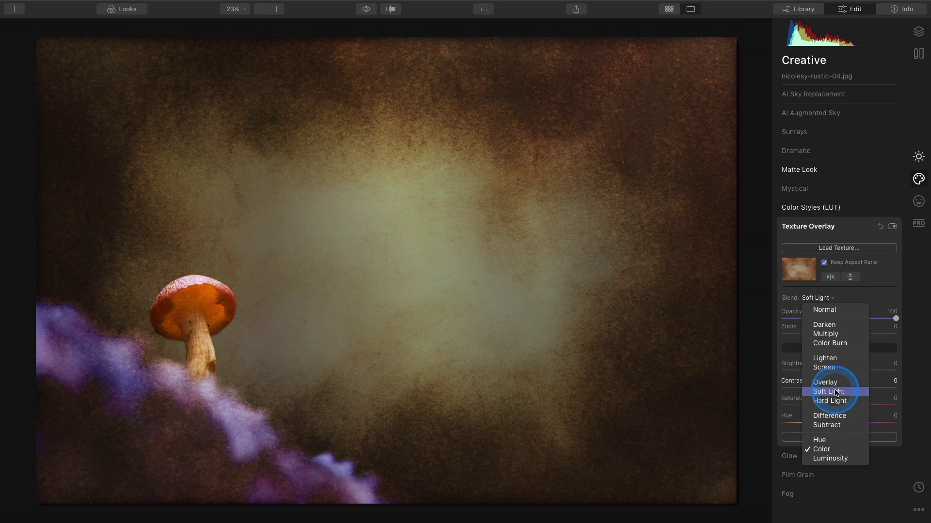
left_click(835, 392)
left_click(892, 228)
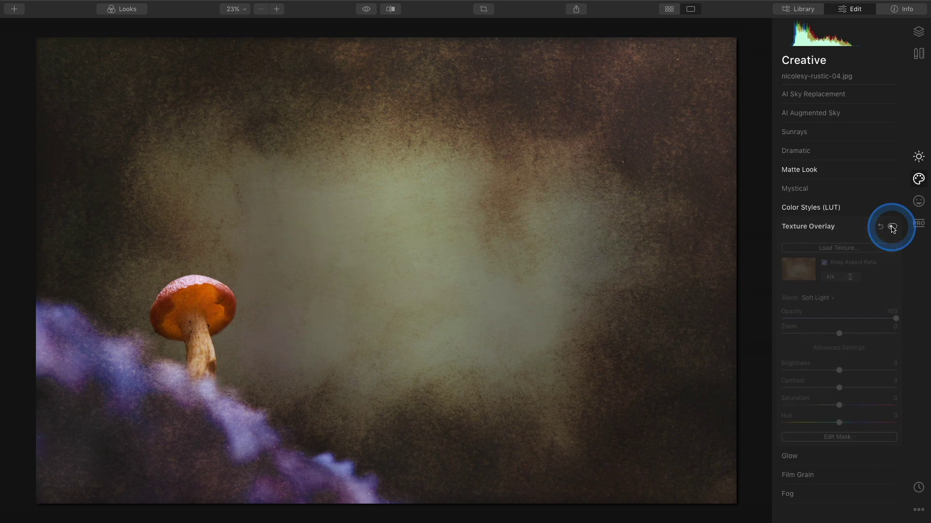
left_click(892, 228)
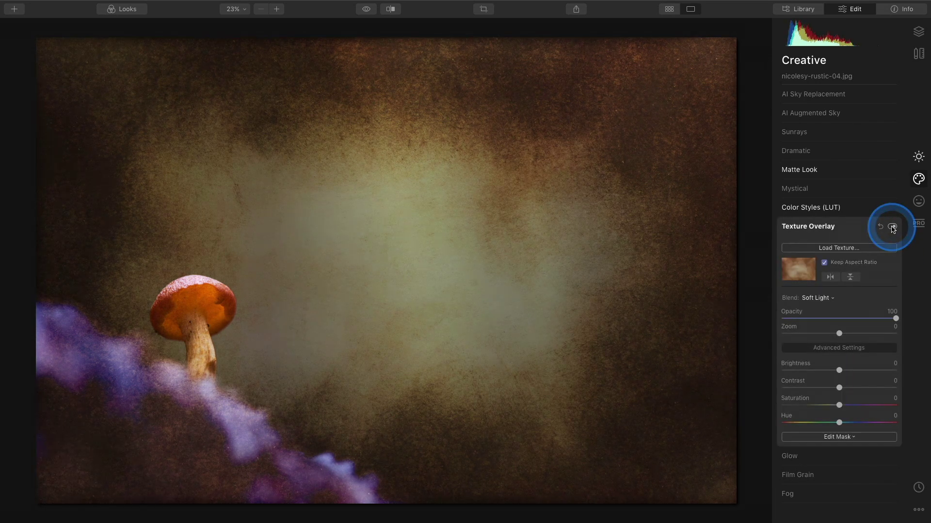
Step: Switch the texture blend to Darken and compare it with the overlay hidden
left_click(817, 298)
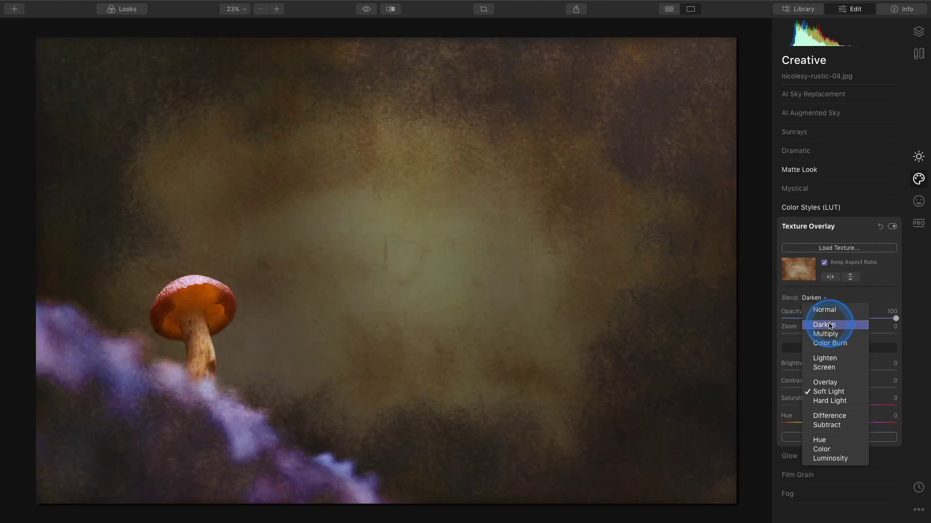
left_click(830, 325)
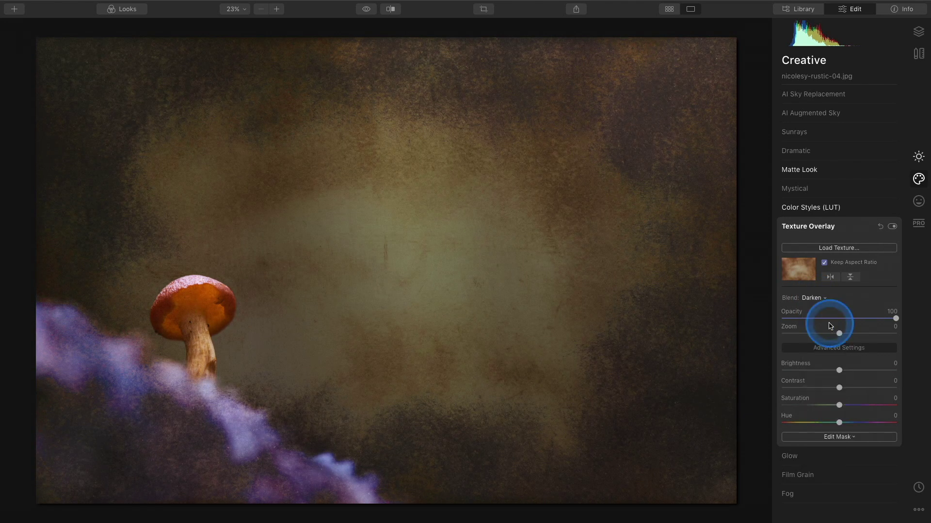
left_click(891, 228)
left_click(891, 228)
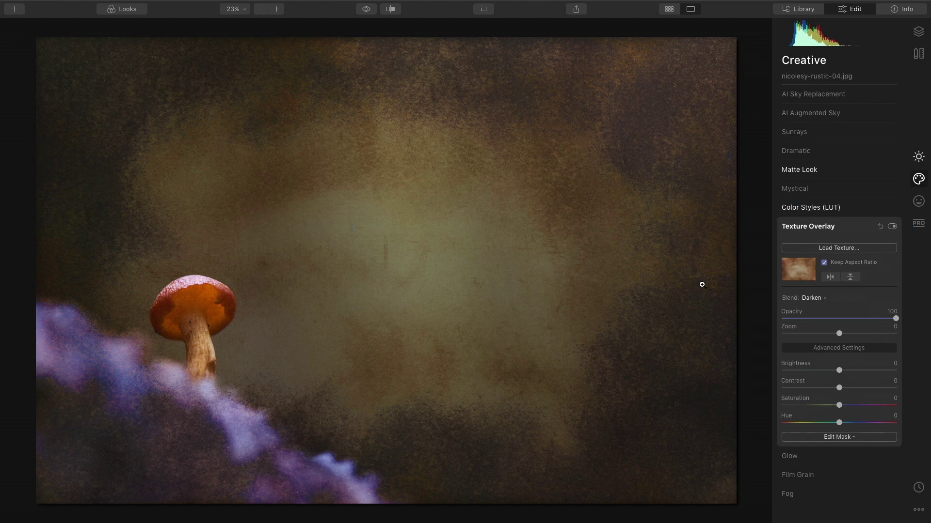
Step: Lower the texture Opacity to 65 and drop its Saturation to -83
left_click_drag(896, 320, 857, 325)
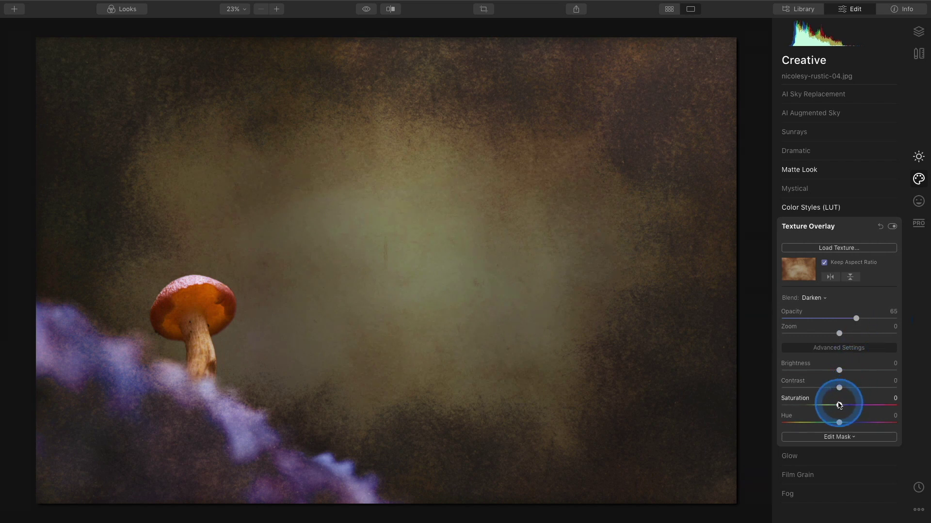
left_click_drag(839, 406, 788, 419)
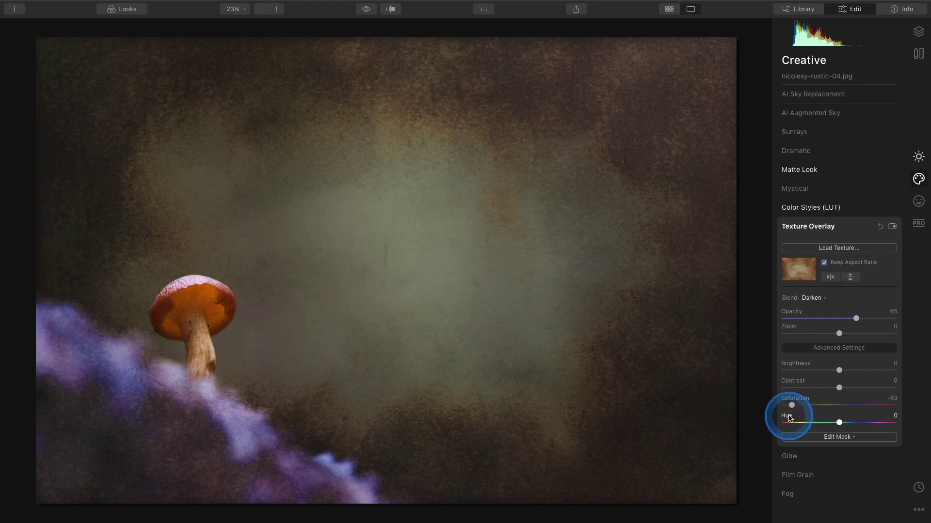